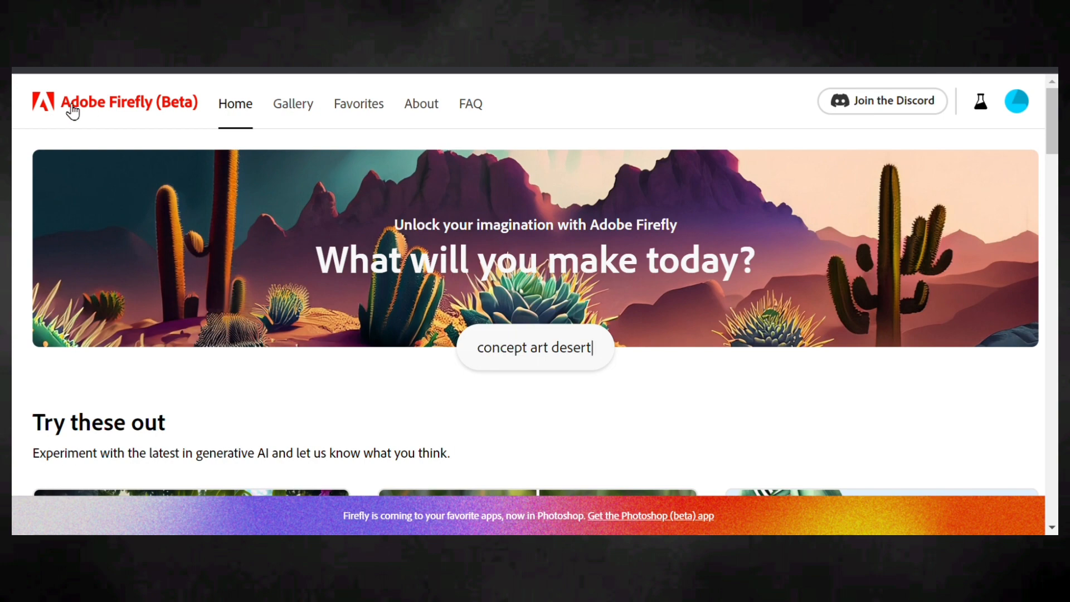
- Look through the home page's generative AI tools and the gallery of inspirational examples
{"action": "scroll", "coordinate": [456, 247], "scroll_direction": "down", "scroll_amount": 5}
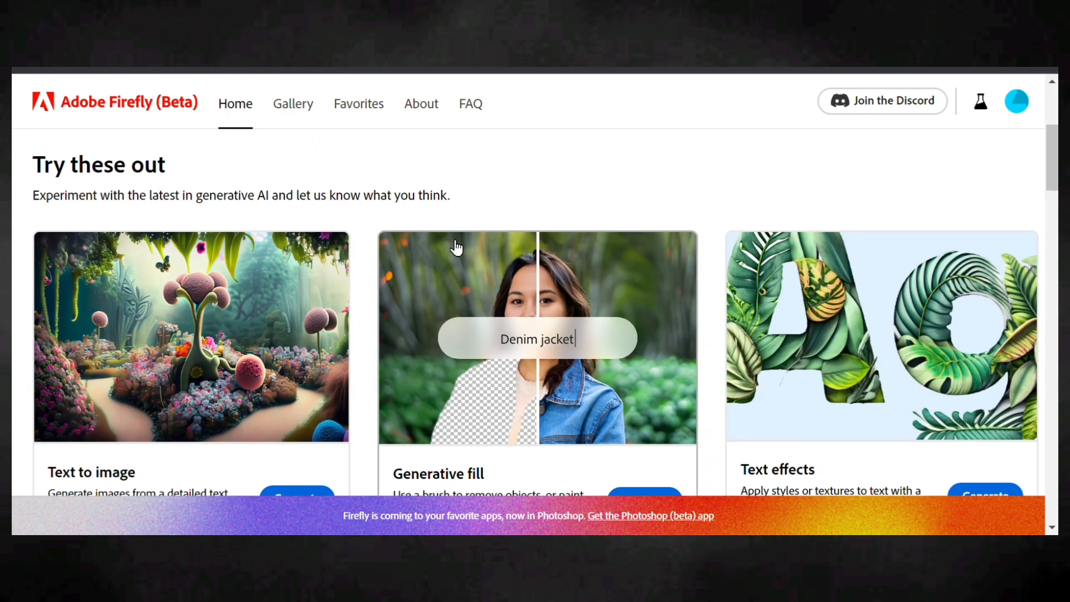
{"action": "scroll", "coordinate": [419, 195], "scroll_direction": "up", "scroll_amount": 6}
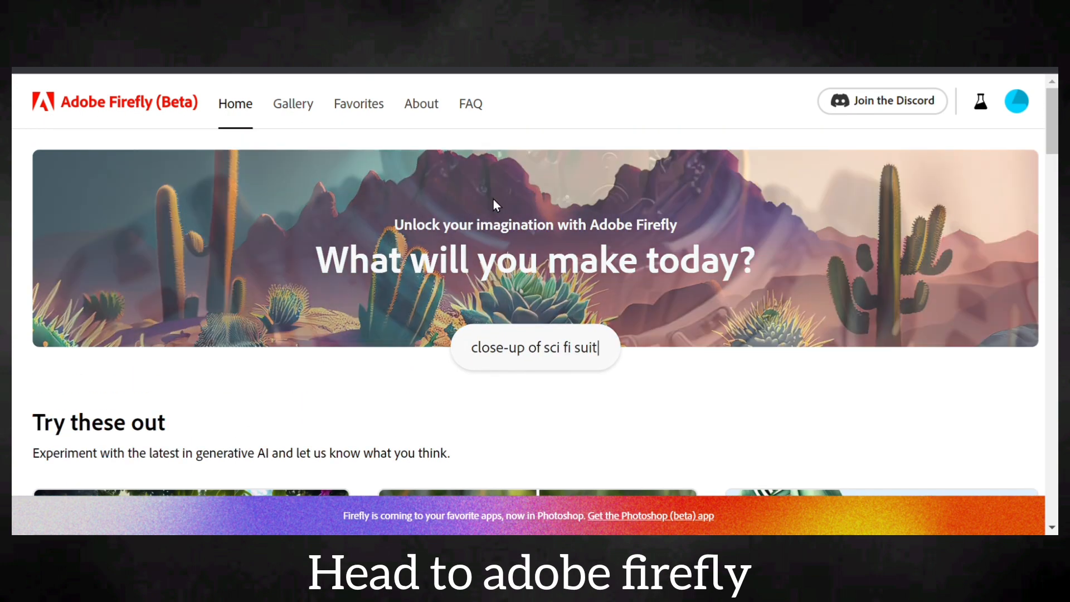
{"action": "scroll", "coordinate": [496, 205], "scroll_direction": "down", "scroll_amount": 5}
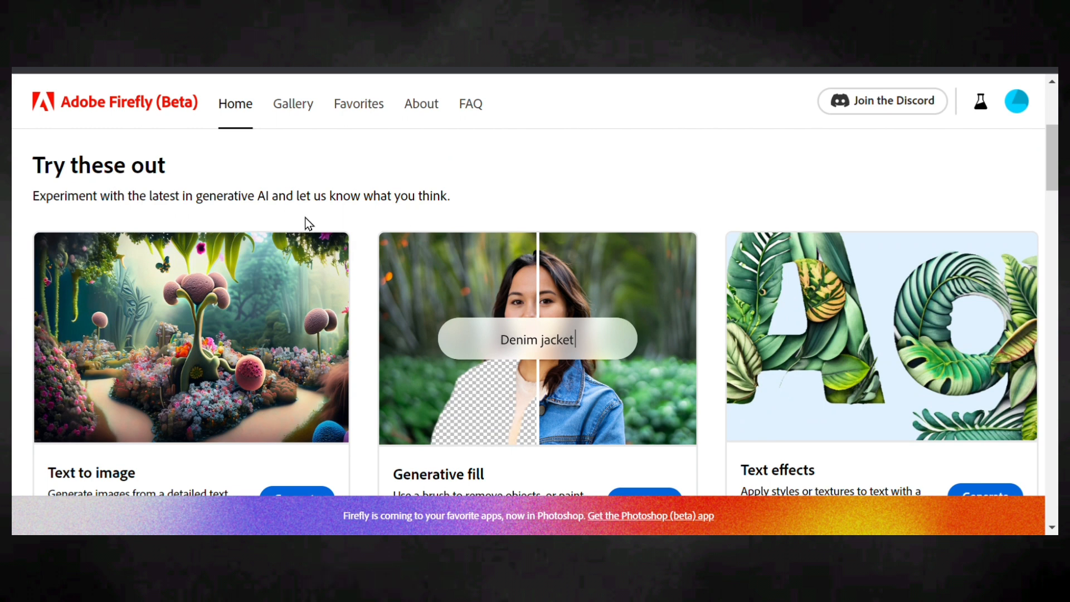
{"action": "scroll", "coordinate": [335, 199], "scroll_direction": "down", "scroll_amount": 2}
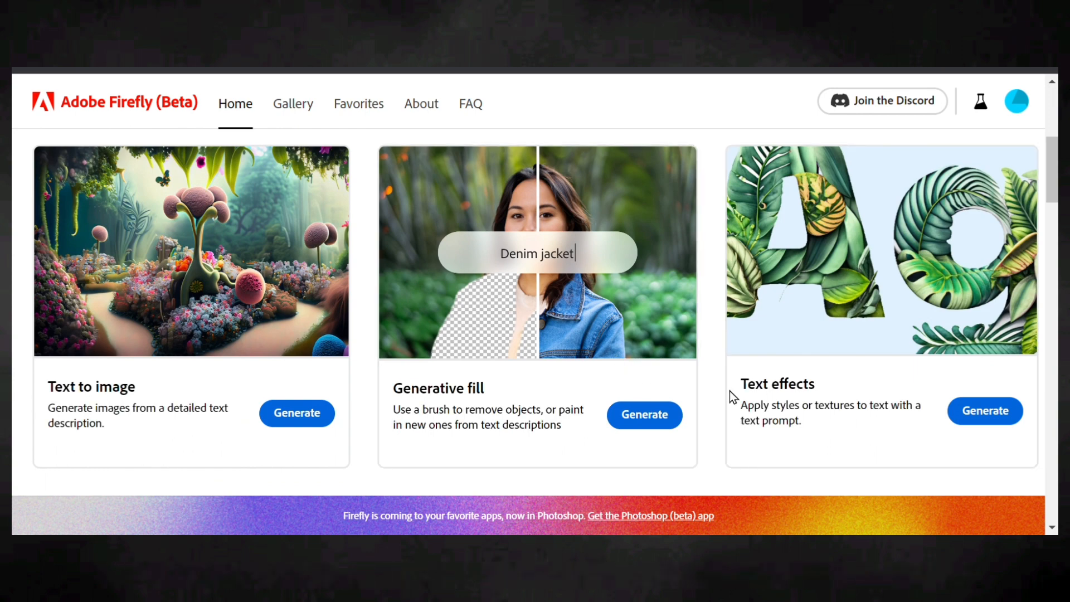
{"action": "scroll", "coordinate": [780, 379], "scroll_direction": "down", "scroll_amount": 3}
{"action": "scroll", "coordinate": [817, 368], "scroll_direction": "up", "scroll_amount": 2}
{"action": "scroll", "coordinate": [846, 327], "scroll_direction": "down", "scroll_amount": 7}
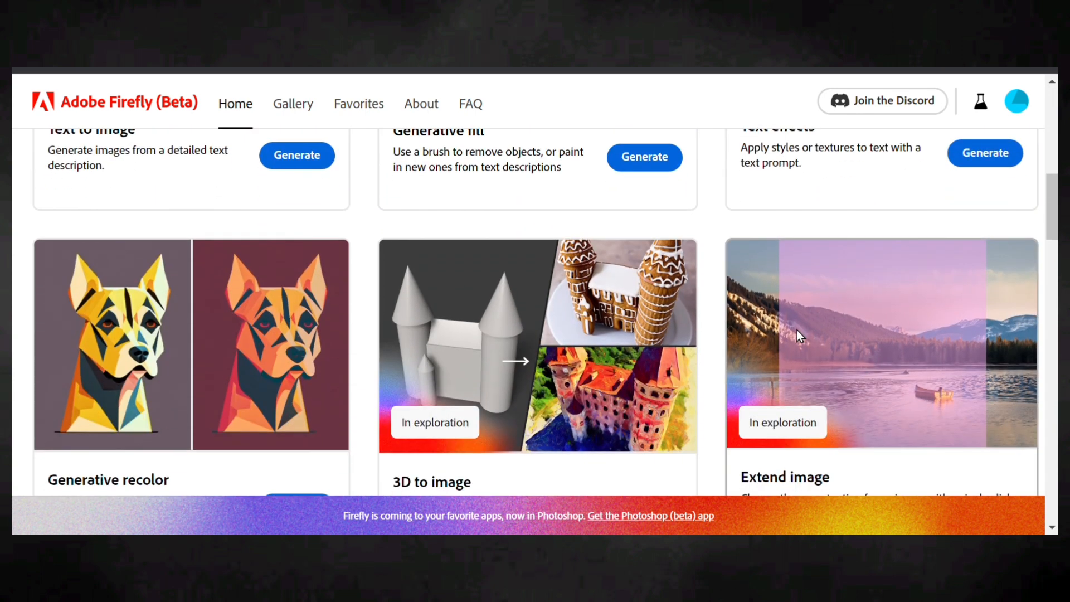
{"action": "scroll", "coordinate": [206, 309], "scroll_direction": "up", "scroll_amount": 2}
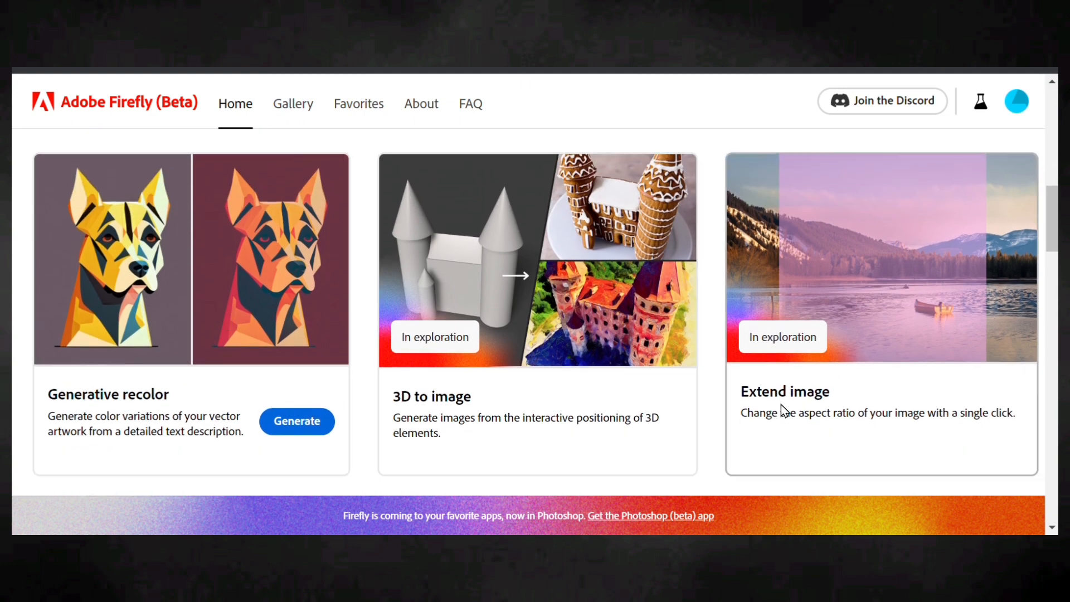
{"action": "scroll", "coordinate": [821, 444], "scroll_direction": "down", "scroll_amount": 2}
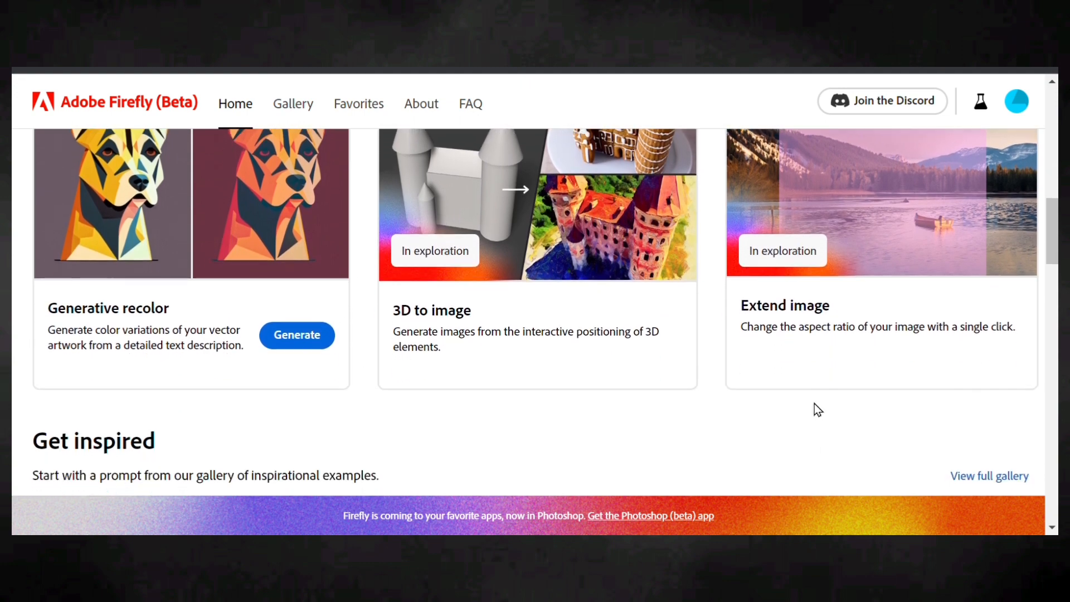
{"action": "scroll", "coordinate": [814, 403], "scroll_direction": "down", "scroll_amount": 5}
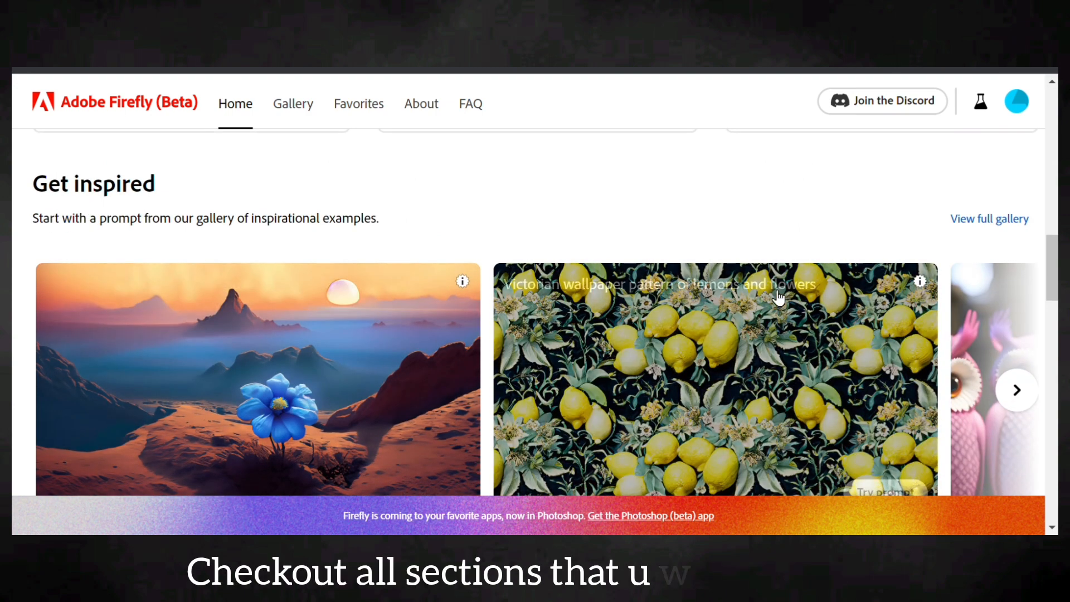
{"action": "scroll", "coordinate": [779, 298], "scroll_direction": "down", "scroll_amount": 5}
{"action": "scroll", "coordinate": [425, 279], "scroll_direction": "up", "scroll_amount": 13}
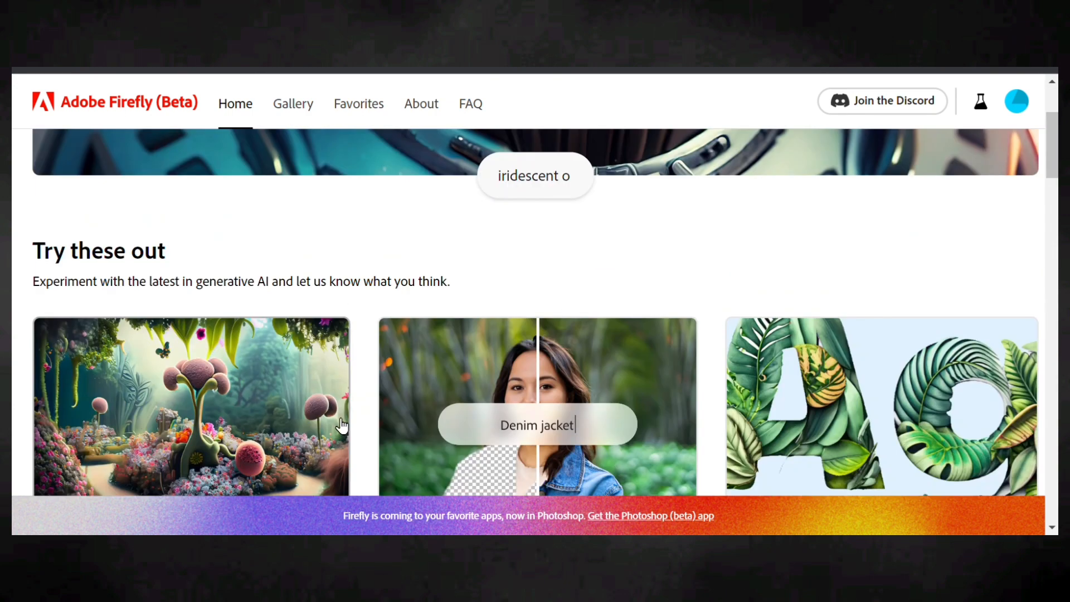
- Open the Text to image generator and browse its gallery of sample images
{"action": "scroll", "coordinate": [342, 427], "scroll_direction": "down", "scroll_amount": 3}
{"action": "left_click", "coordinate": [331, 426]}
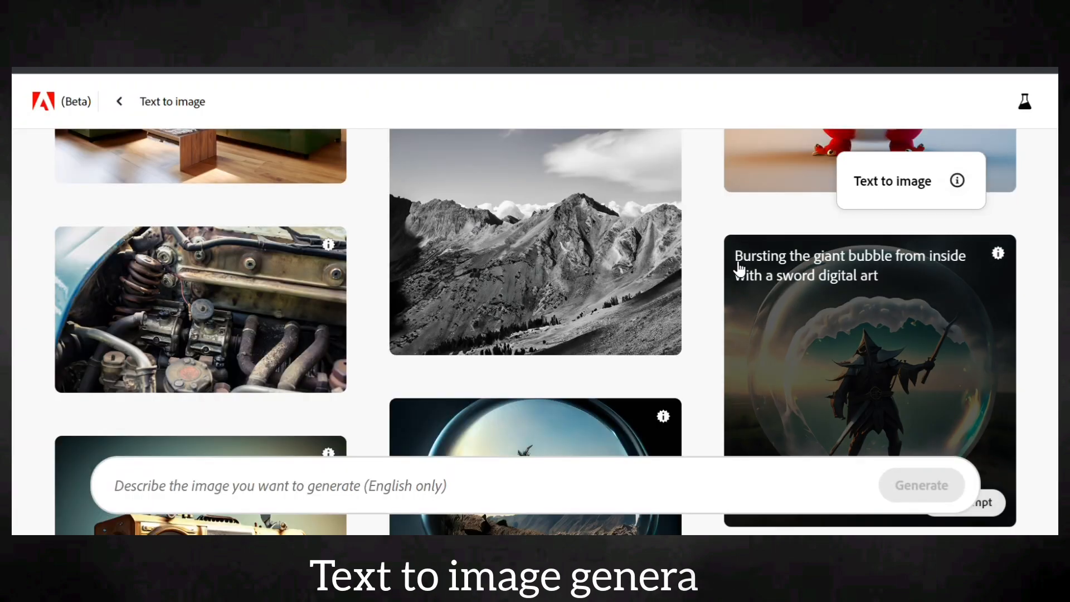
{"action": "scroll", "coordinate": [745, 275], "scroll_direction": "down", "scroll_amount": 15}
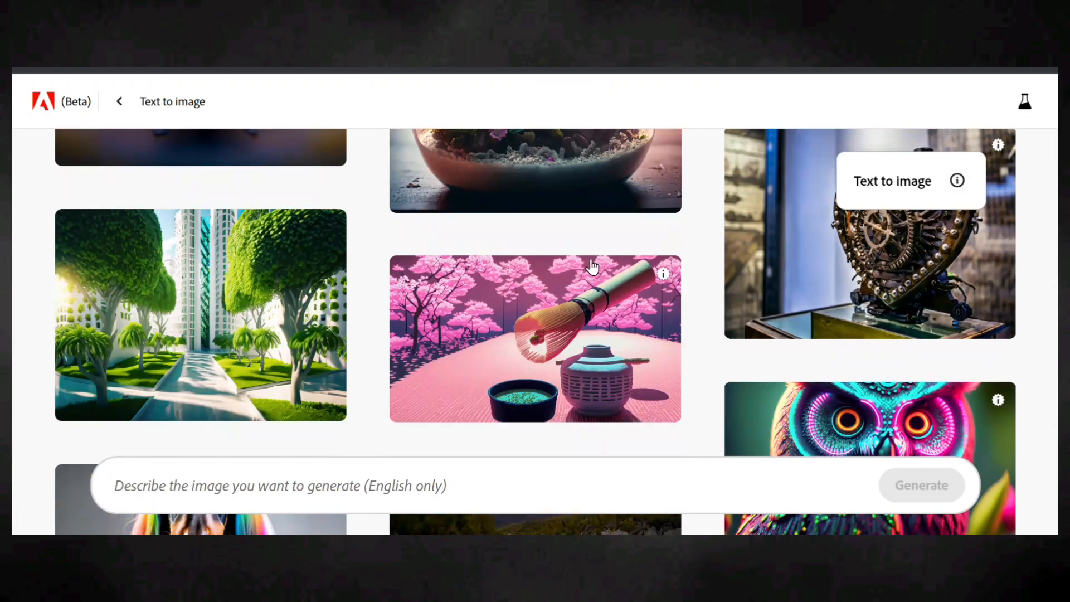
{"action": "scroll", "coordinate": [592, 267], "scroll_direction": "up", "scroll_amount": 10}
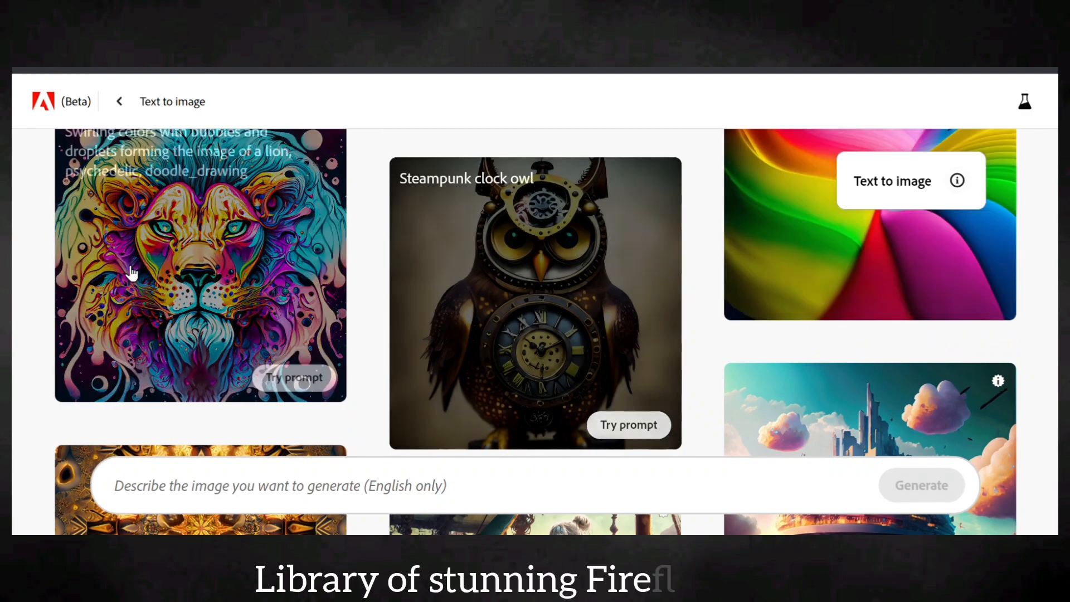
{"action": "scroll", "coordinate": [860, 311], "scroll_direction": "down", "scroll_amount": 15}
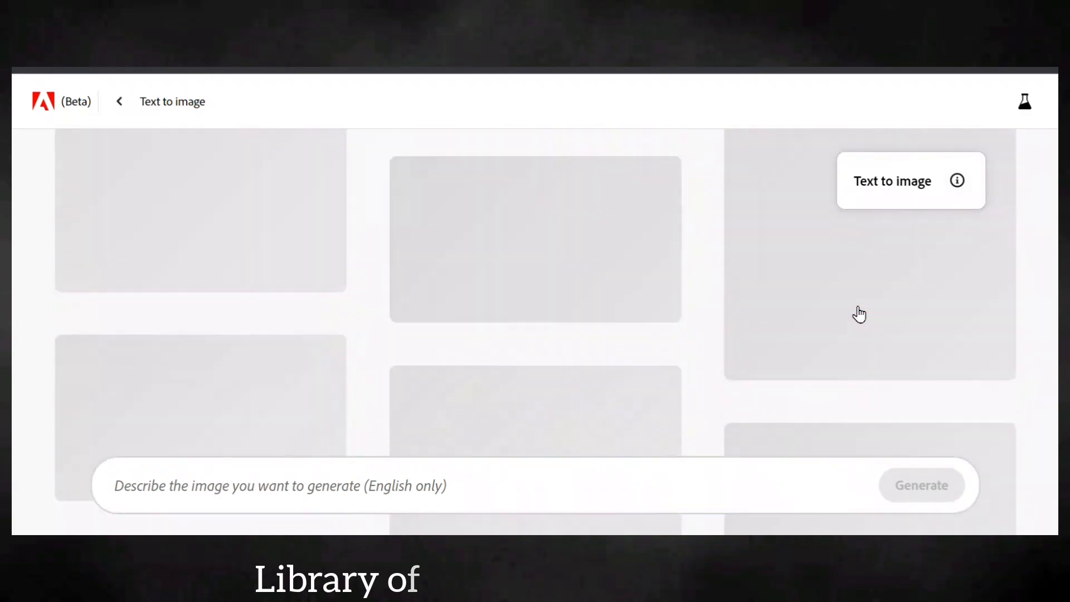
- Generate images from the prompt "a man jumping from moon to earth" and switch their content type to Graphic
{"action": "left_click", "coordinate": [305, 499]}
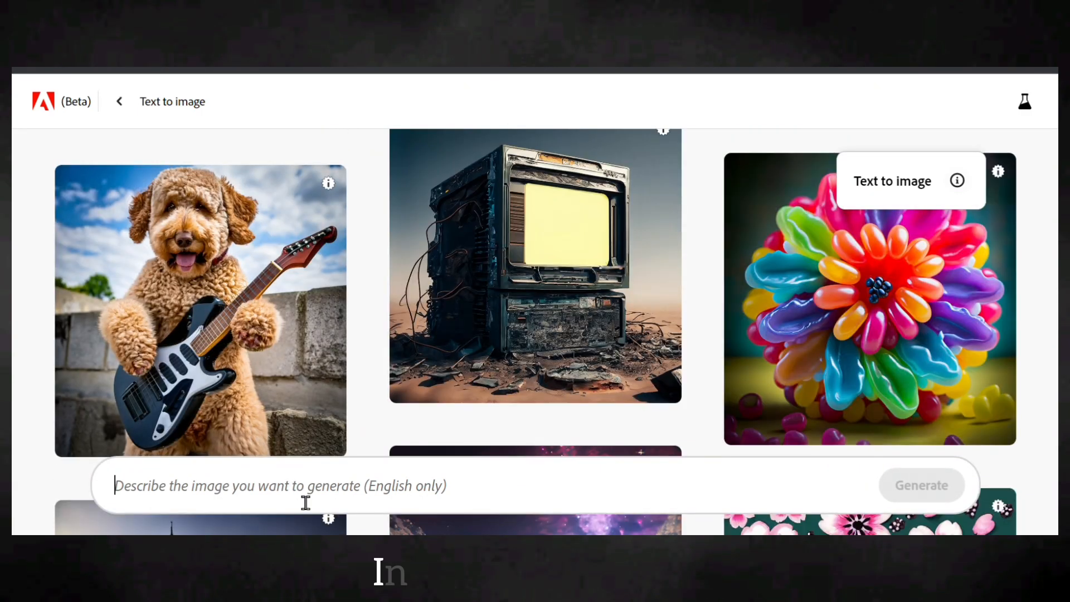
{"action": "type", "text": "a"}
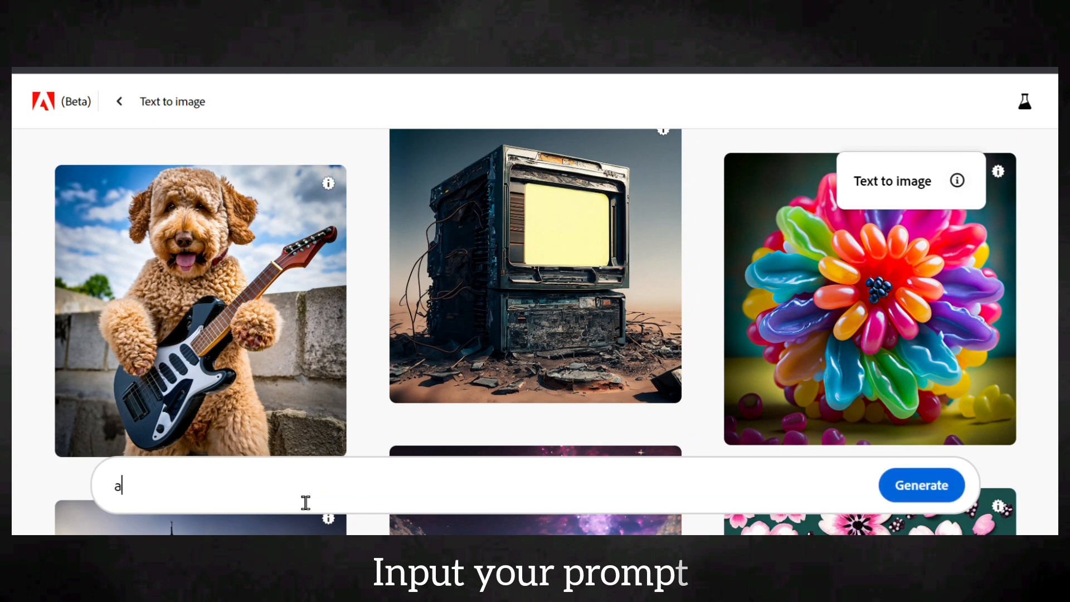
{"action": "type", "text": " man ju"}
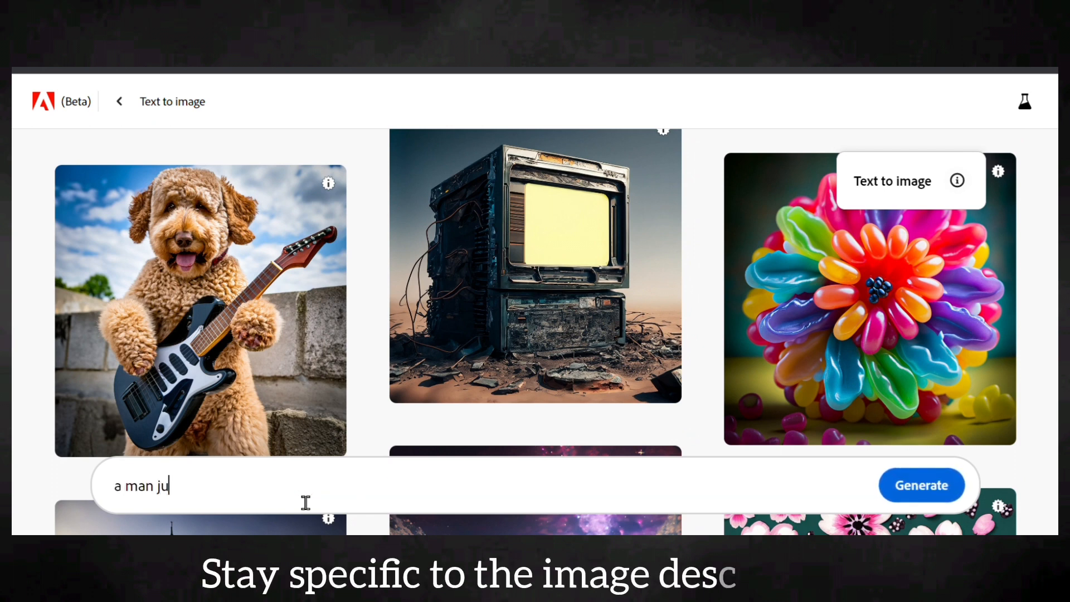
{"action": "type", "text": "mping from moon to earth"}
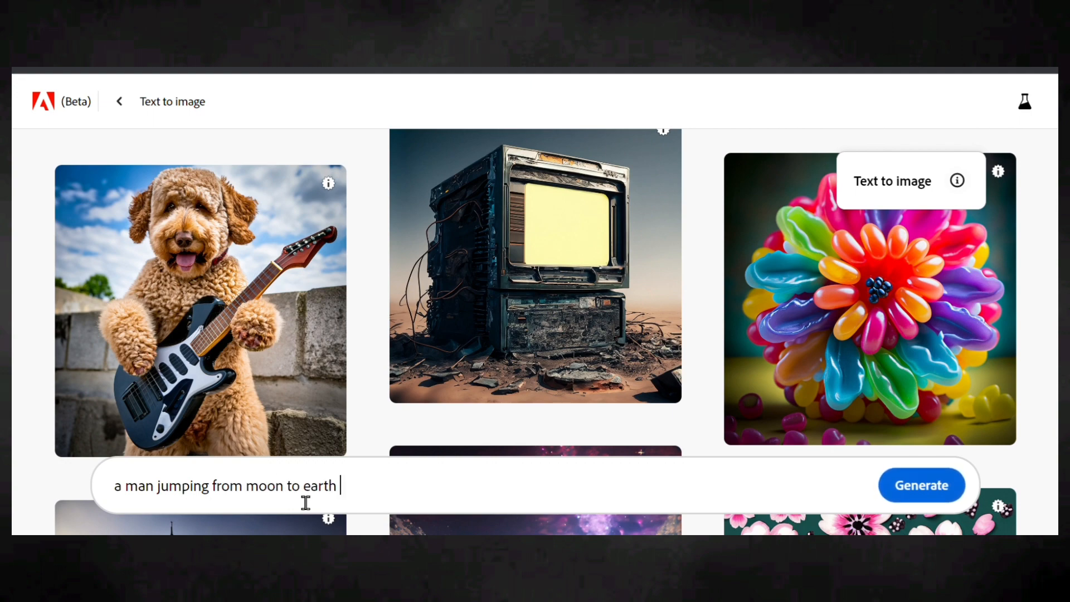
{"action": "key", "text": "Return"}
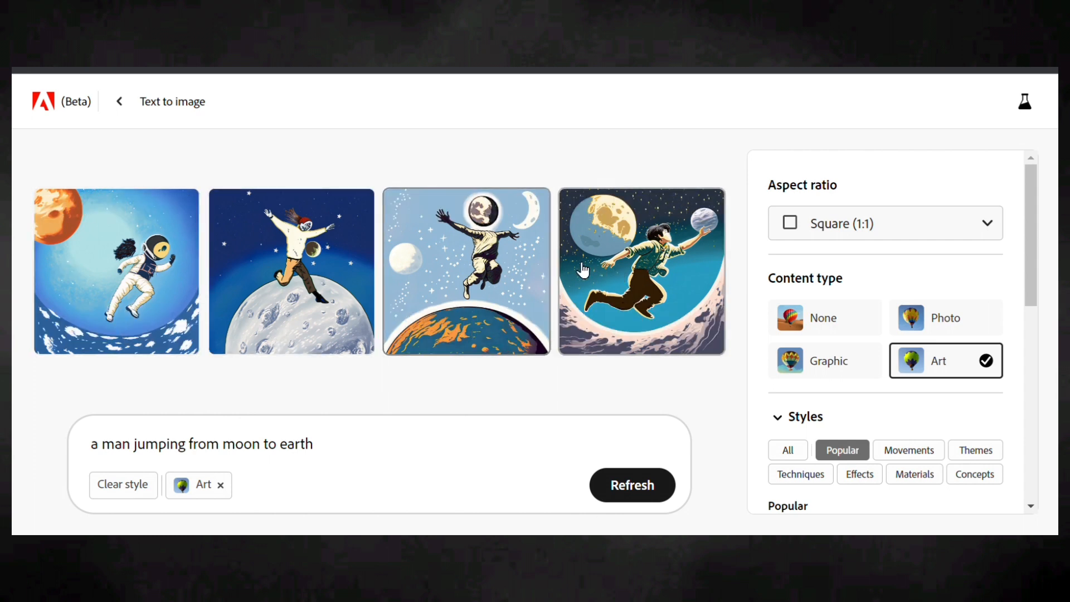
{"action": "left_click", "coordinate": [836, 369]}
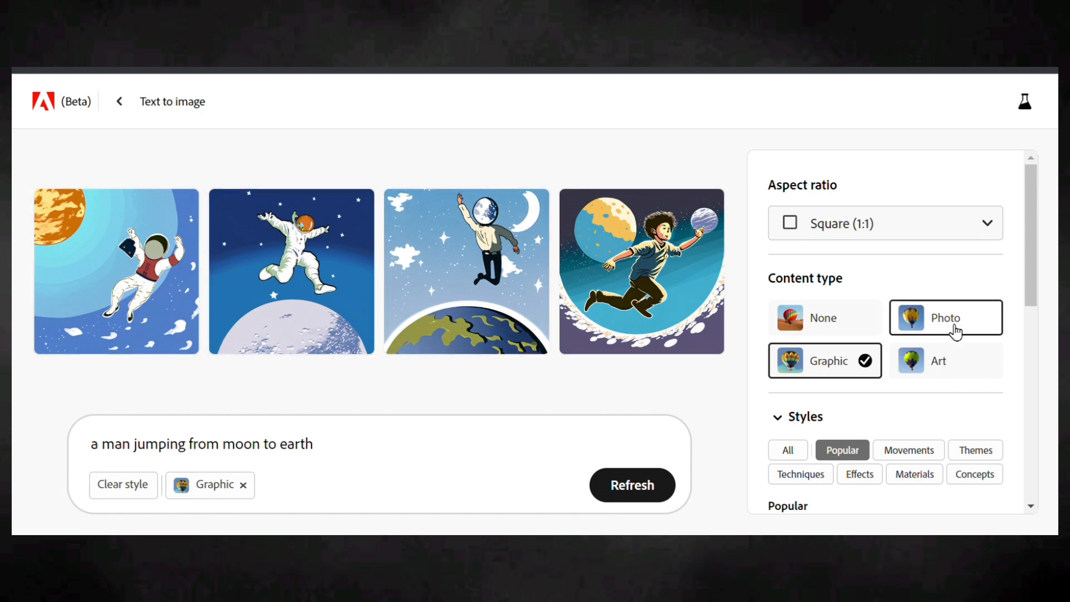
- Replace the prompt with "A mystic cyberpunk cityscape" and generate new images
{"action": "triple_click", "coordinate": [88, 445]}
{"action": "type", "text": "A mystic cyberpu"}
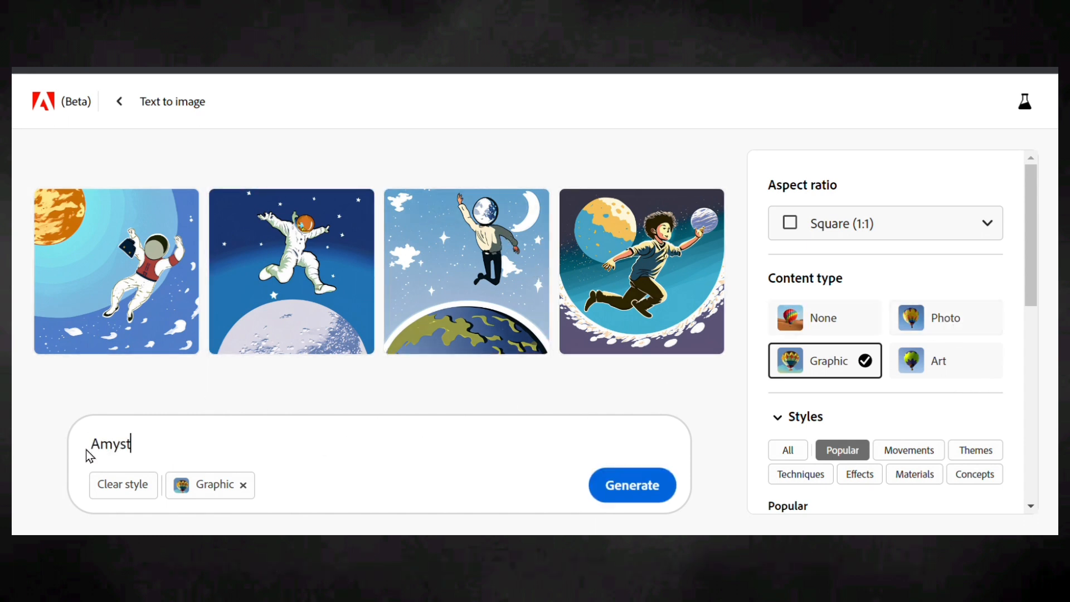
{"action": "type", "text": "nk cityscap"}
{"action": "type", "text": "e"}
{"action": "left_click", "coordinate": [652, 486]}
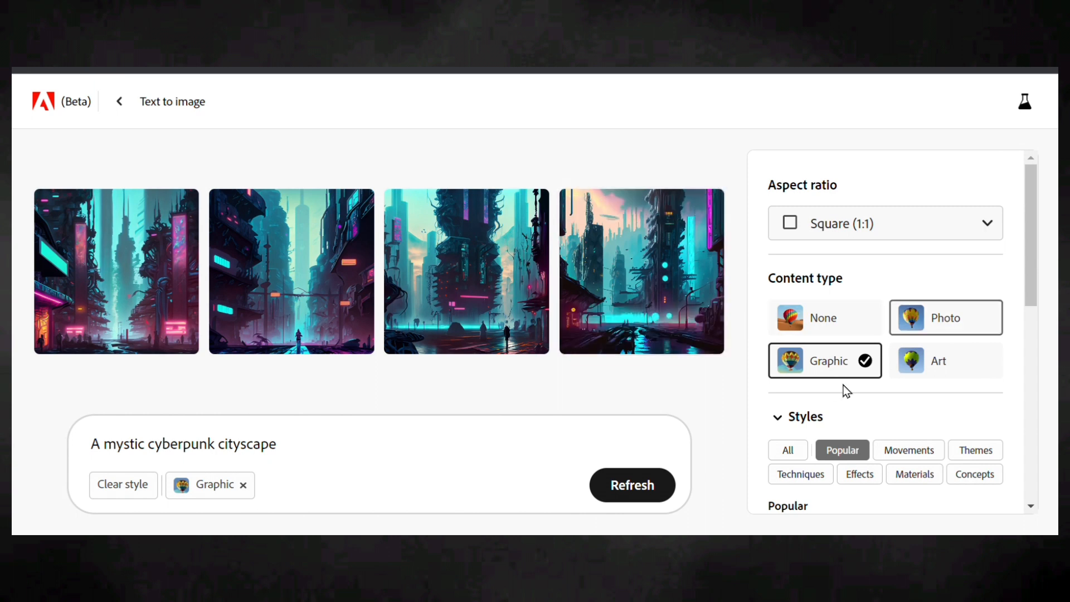
- Add the Science fiction style from the Movements category and regenerate the cityscape images
{"action": "scroll", "coordinate": [903, 375], "scroll_direction": "down", "scroll_amount": 3}
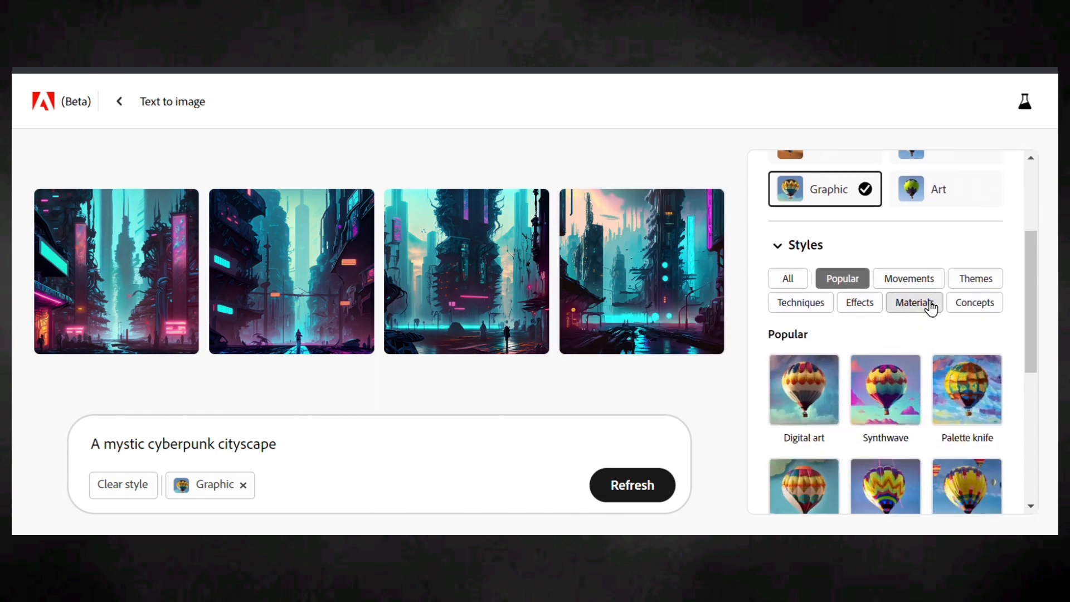
{"action": "scroll", "coordinate": [930, 301], "scroll_direction": "up", "scroll_amount": 2}
{"action": "left_click", "coordinate": [920, 364]}
{"action": "scroll", "coordinate": [921, 364], "scroll_direction": "down", "scroll_amount": 3}
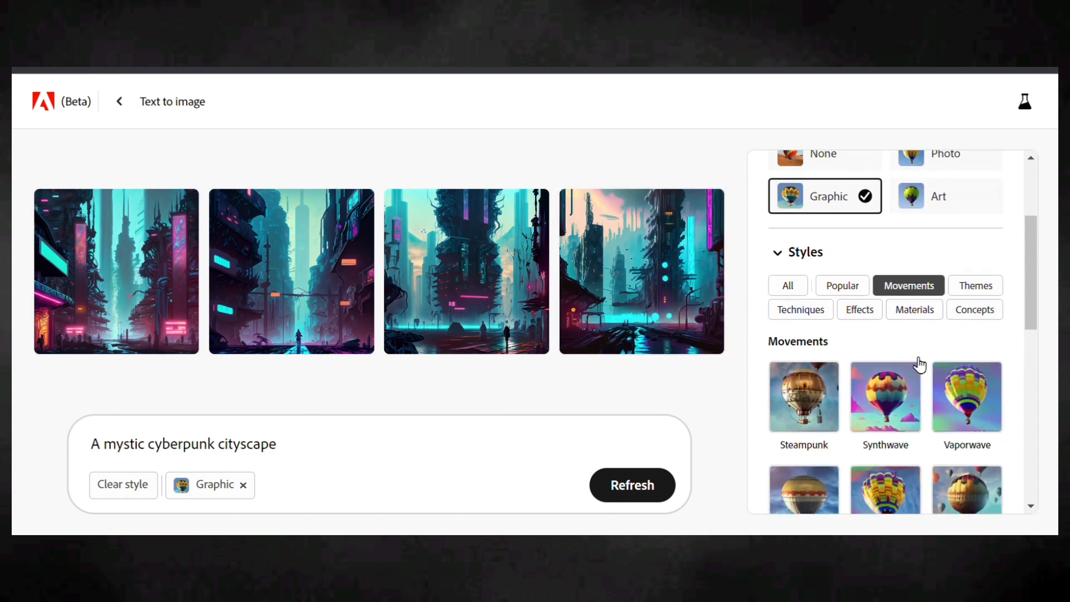
{"action": "scroll", "coordinate": [830, 344], "scroll_direction": "down", "scroll_amount": 3}
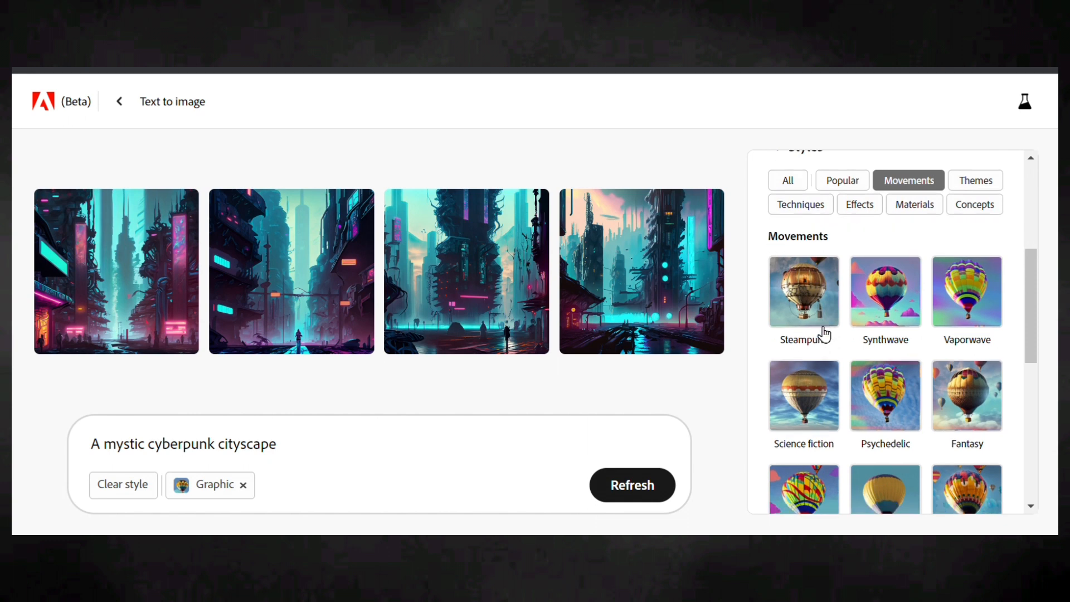
{"action": "left_click", "coordinate": [829, 263]}
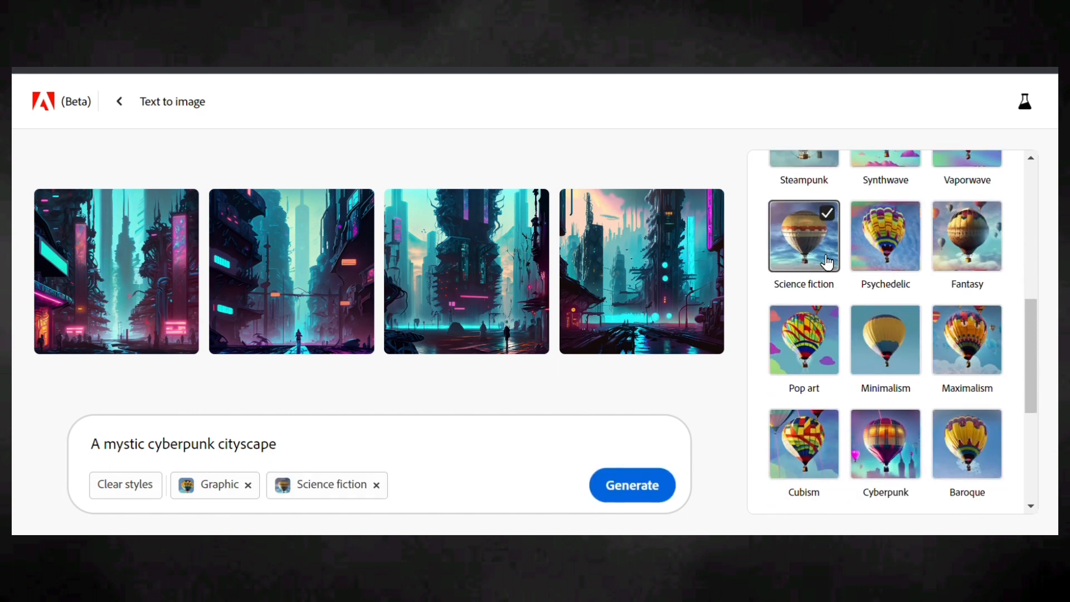
{"action": "left_click", "coordinate": [653, 490]}
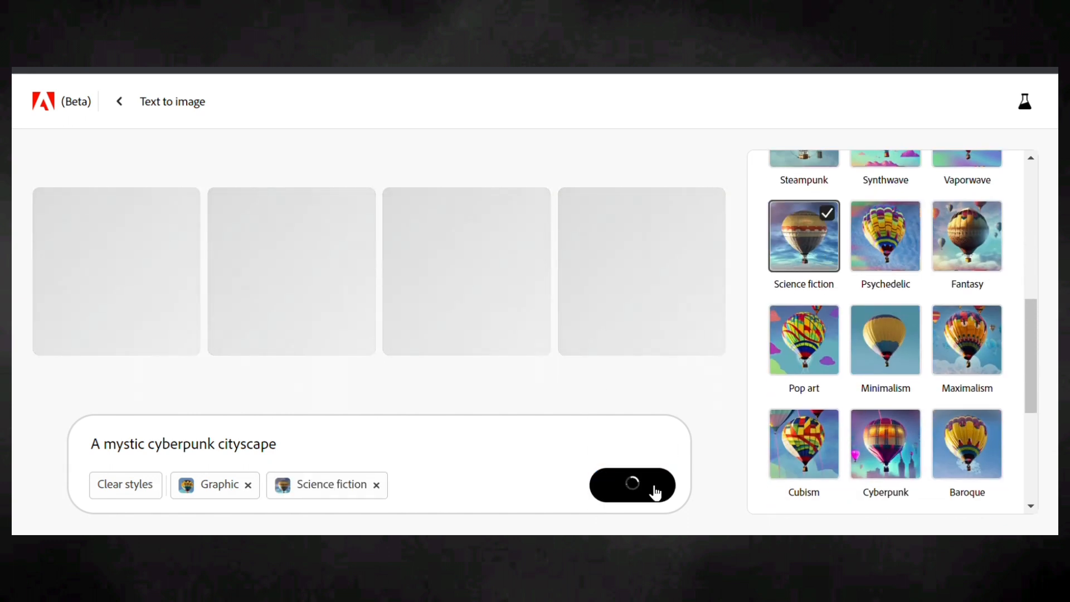
- Restyle the cityscape with Photo as content type, the Digital art style, Dramatic lighting and Wide angle composition
{"action": "scroll", "coordinate": [892, 335], "scroll_direction": "up", "scroll_amount": 5}
{"action": "left_click", "coordinate": [801, 370]}
{"action": "scroll", "coordinate": [892, 412], "scroll_direction": "up", "scroll_amount": 2}
{"action": "left_click", "coordinate": [976, 450]}
{"action": "scroll", "coordinate": [948, 390], "scroll_direction": "down", "scroll_amount": 3}
{"action": "scroll", "coordinate": [925, 437], "scroll_direction": "up", "scroll_amount": 3}
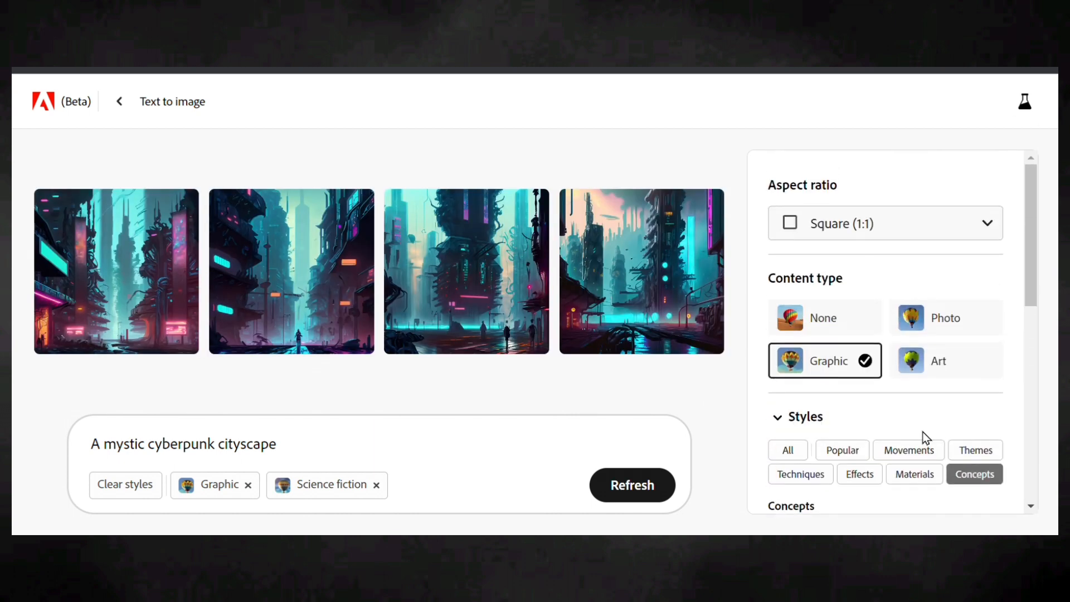
{"action": "left_click", "coordinate": [919, 363]}
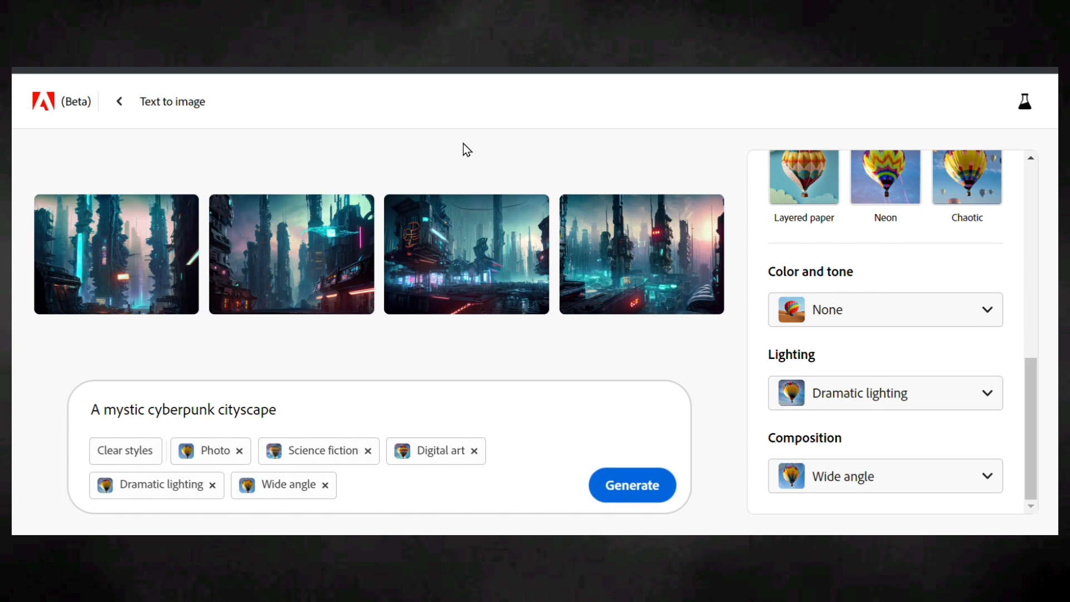
- View the generated cityscape images one after another at enlarged size, starting with the third, and close the preview
{"action": "left_click", "coordinate": [476, 256]}
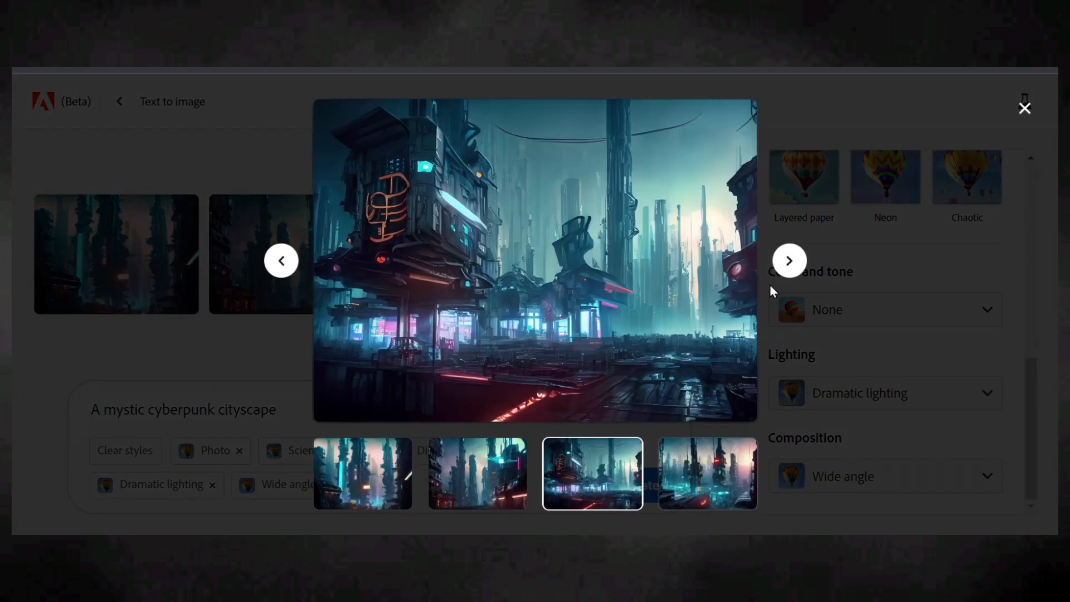
{"action": "left_click", "coordinate": [789, 261]}
{"action": "left_click", "coordinate": [806, 260]}
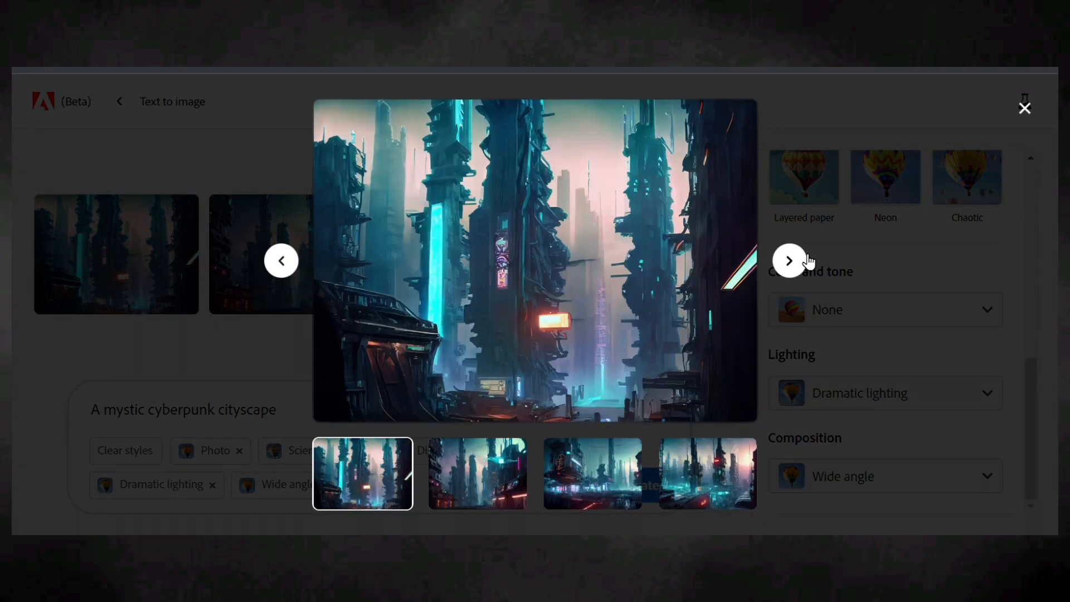
{"action": "left_click", "coordinate": [806, 260]}
{"action": "left_click", "coordinate": [806, 260]}
{"action": "left_click", "coordinate": [192, 169]}
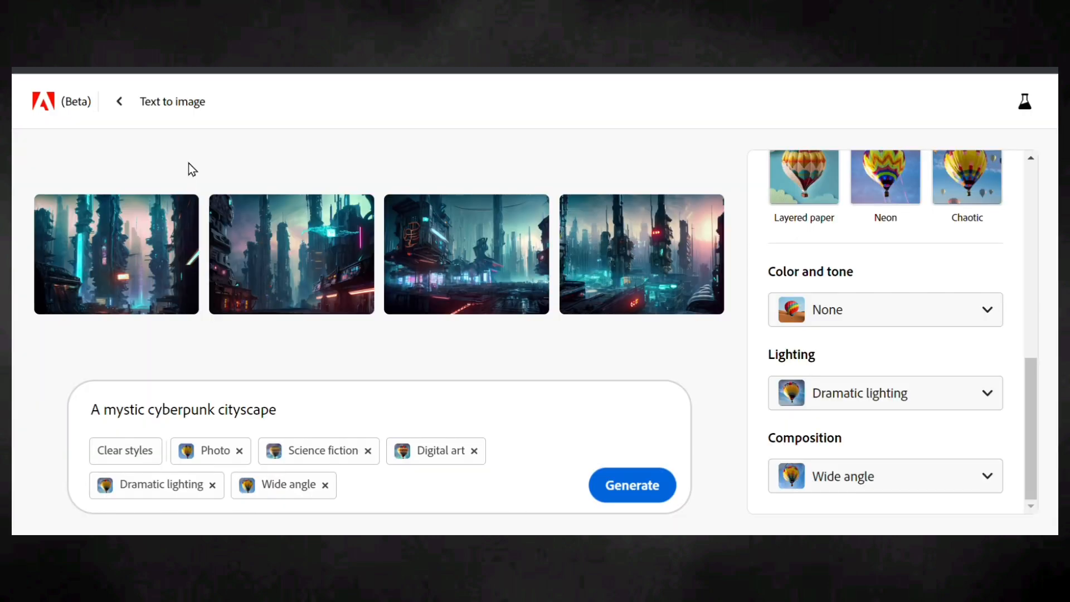
- Replace the prompt with "an ape smoking a cigar", generate new images, and remove the Wide angle composition
{"action": "scroll", "coordinate": [803, 358], "scroll_direction": "up", "scroll_amount": 3}
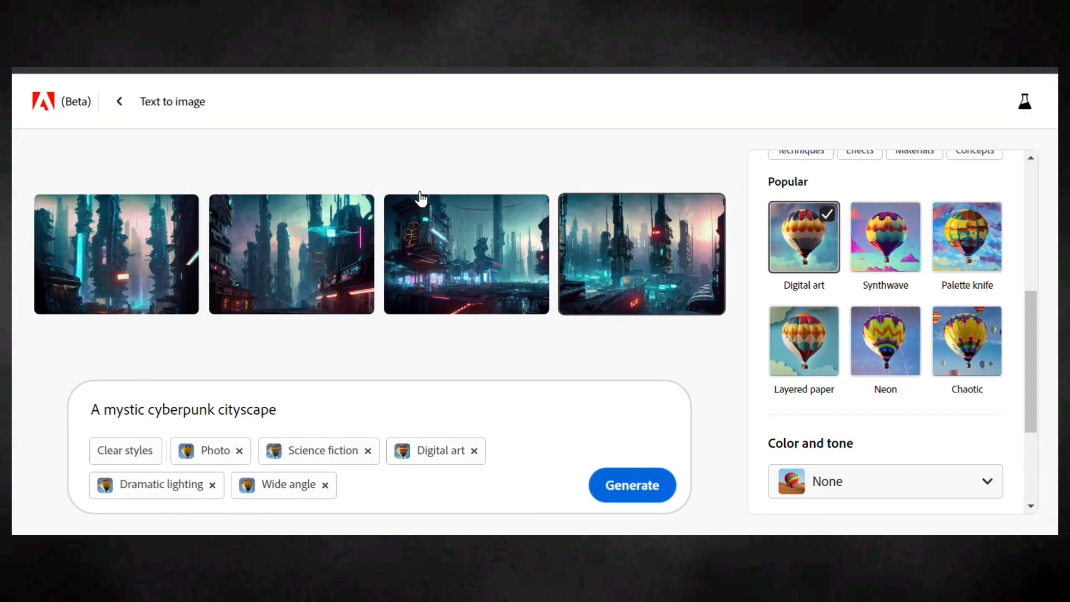
{"action": "left_click_drag", "start_coordinate": [331, 418], "coordinate": [71, 396]}
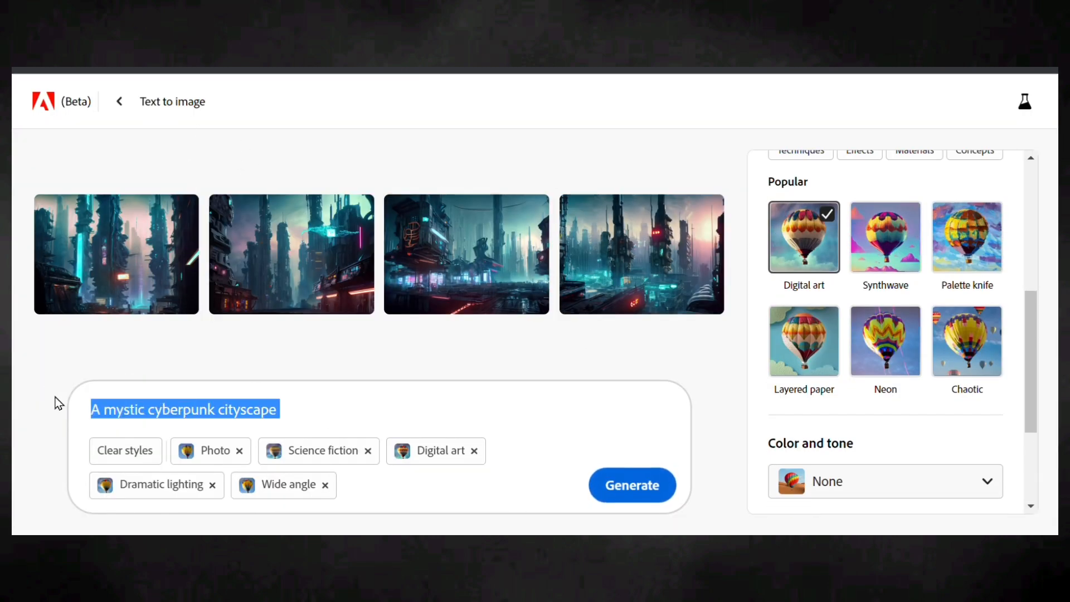
{"action": "key", "text": "BackSpace"}
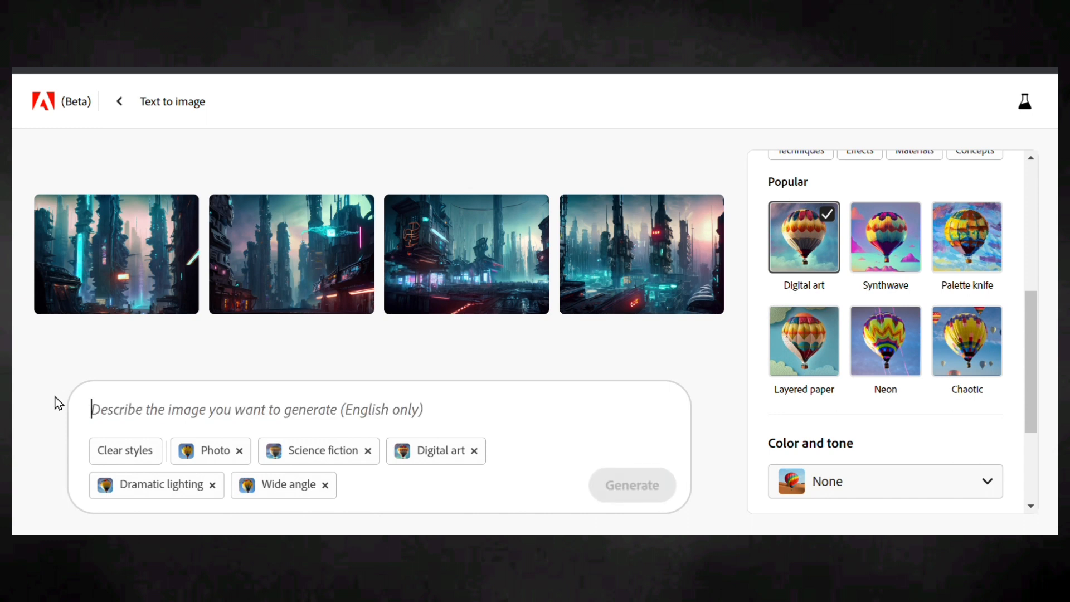
{"action": "type", "text": "an ape "}
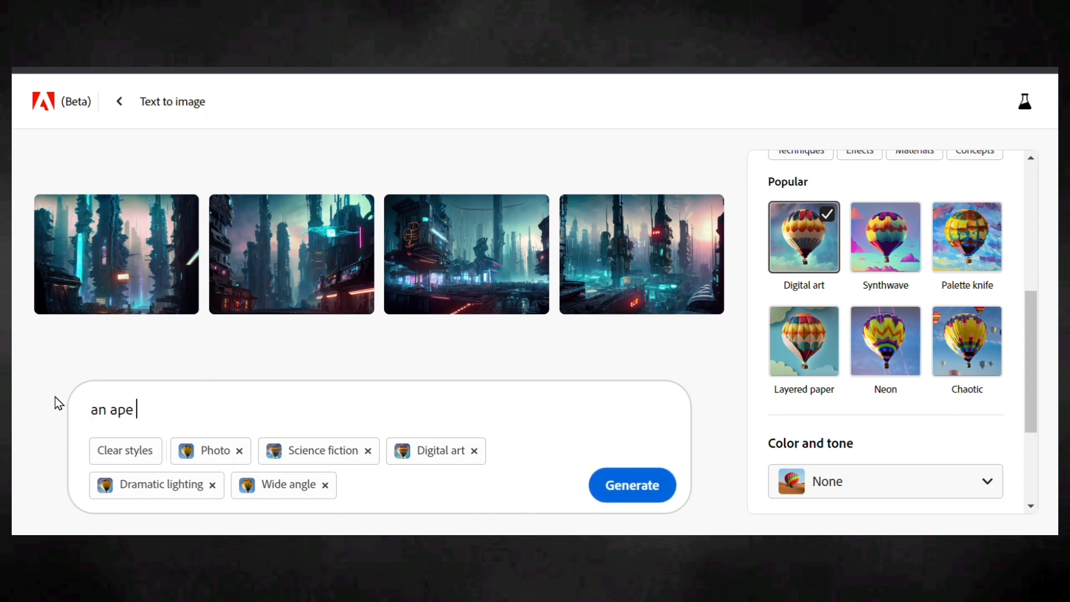
{"action": "type", "text": "smoking a cigr"}
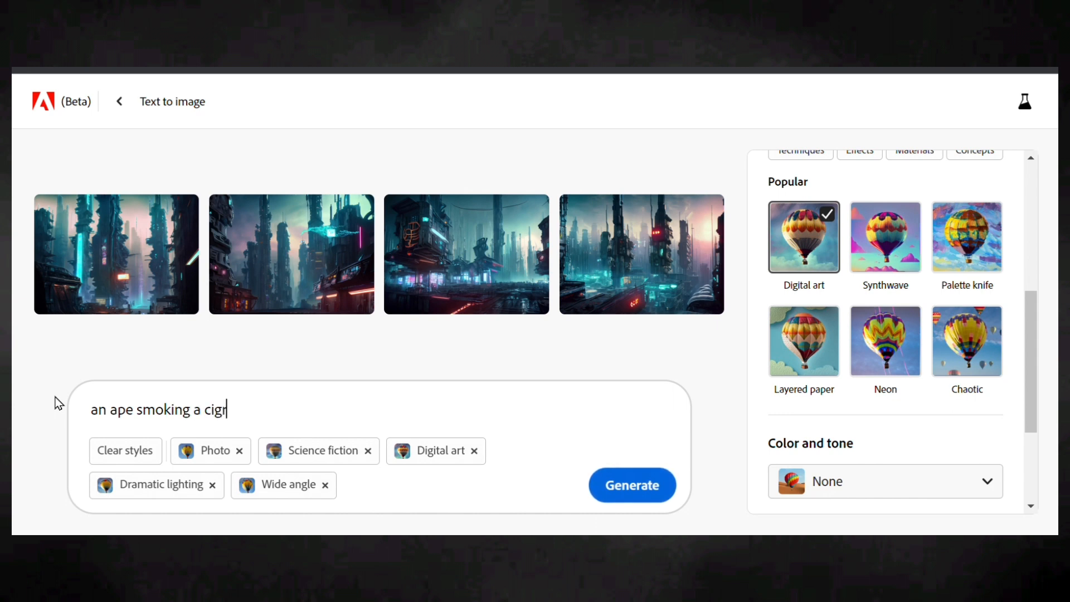
{"action": "key", "text": "BackSpace"}
{"action": "type", "text": "ar"}
{"action": "key", "text": "Return"}
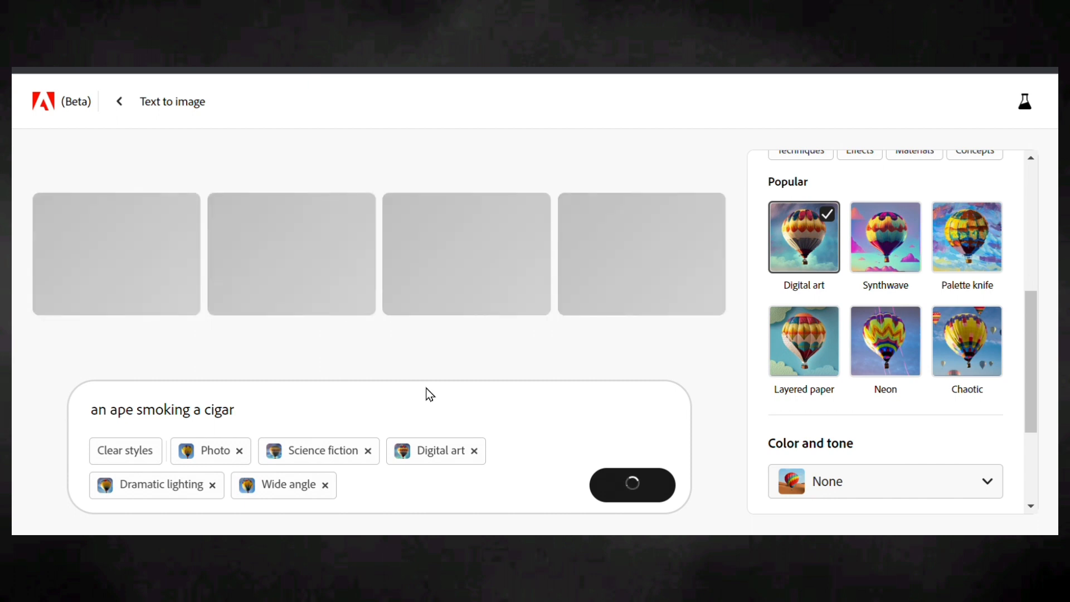
{"action": "left_click", "coordinate": [325, 485]}
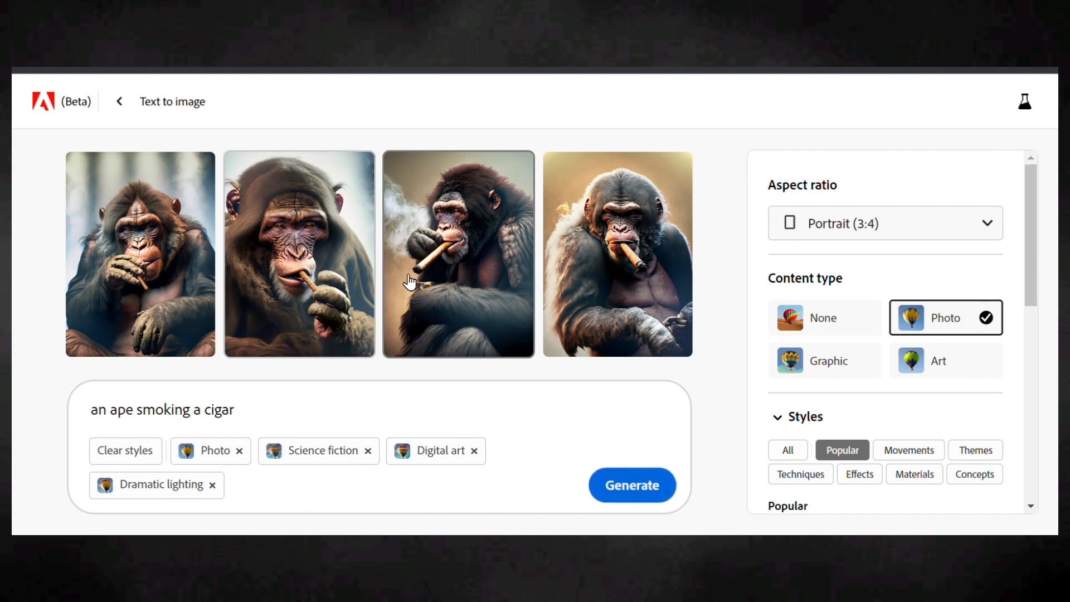
- Copy the fourth ape image from its enlarged preview to the clipboard and search for it with Google Lens
{"action": "mouse_move", "coordinate": [631, 245]}
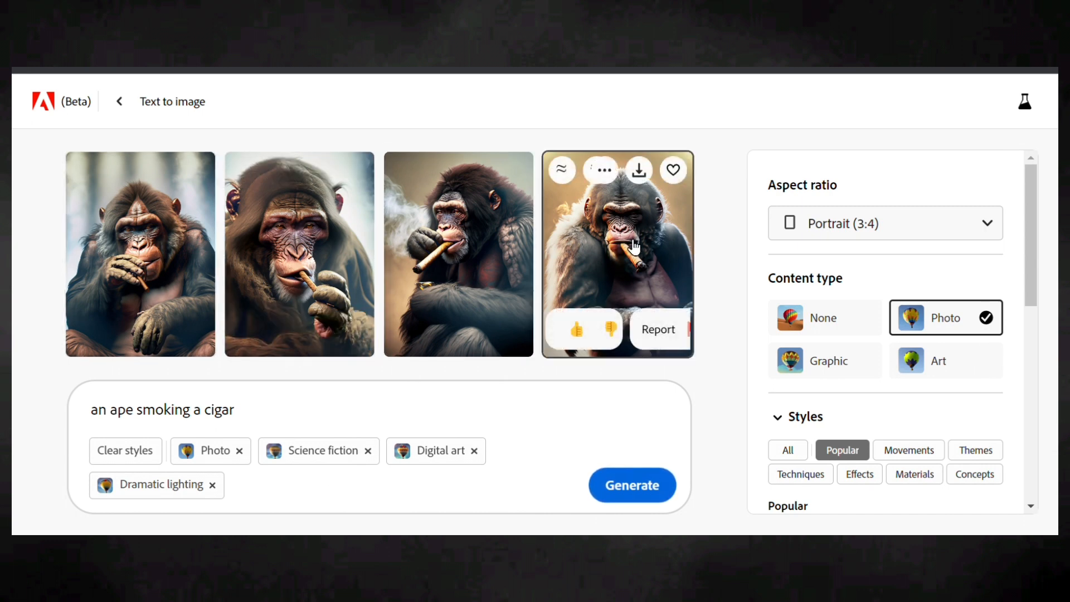
{"action": "left_click", "coordinate": [638, 250]}
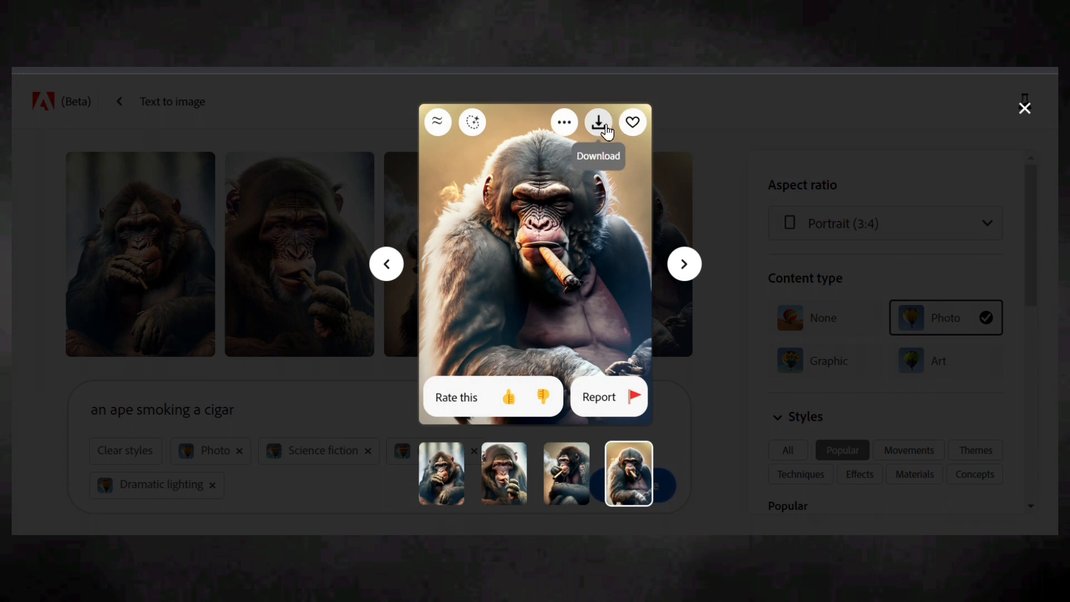
{"action": "left_click", "coordinate": [566, 125]}
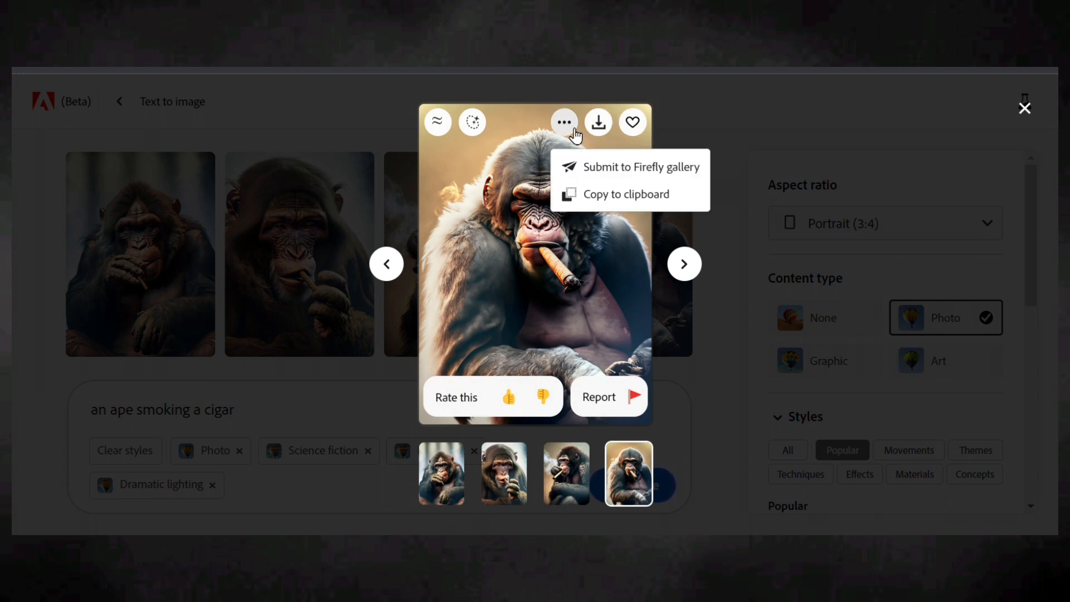
{"action": "left_click", "coordinate": [615, 196]}
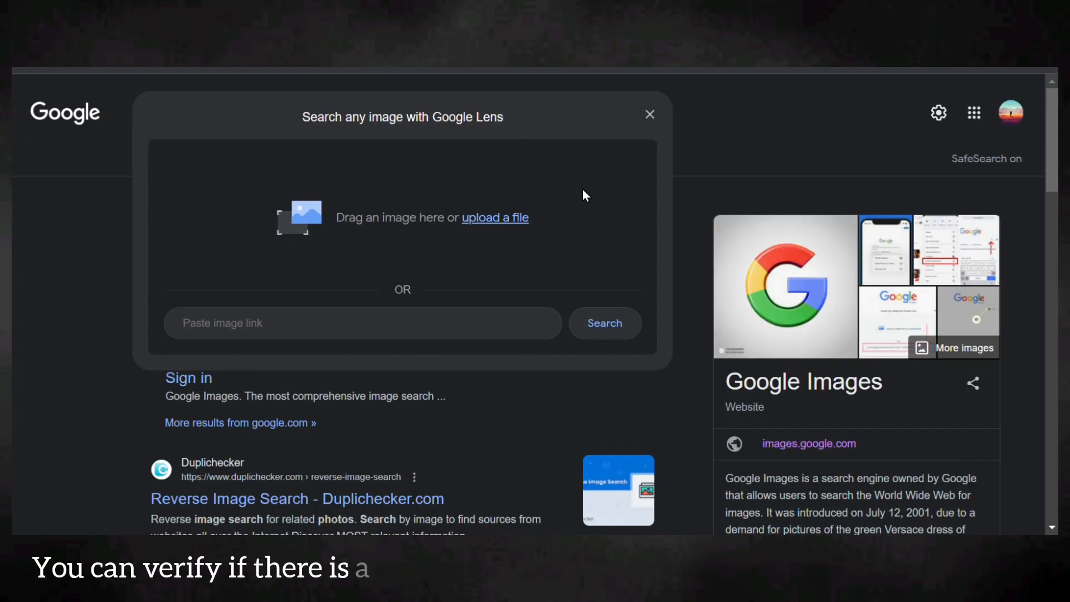
{"action": "key", "text": "ctrl+v"}
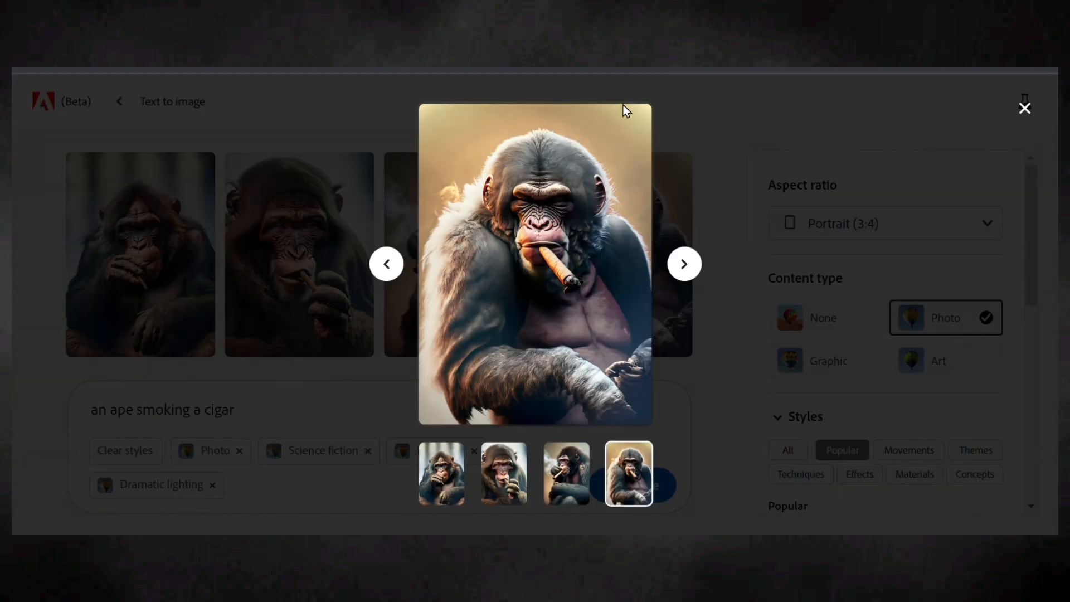
{"action": "left_click", "coordinate": [1024, 108]}
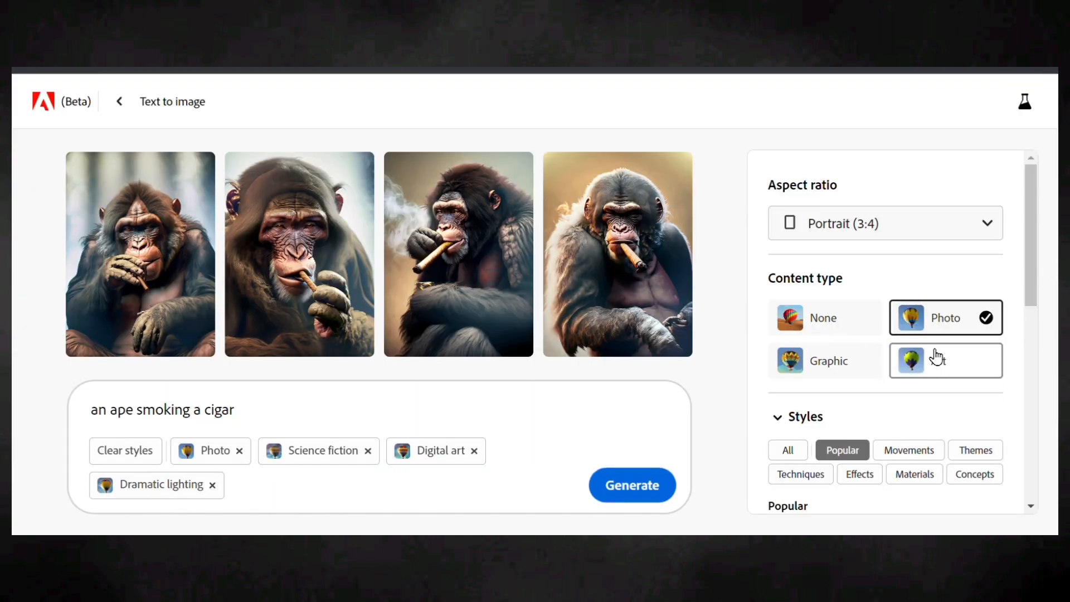
- View the fourth ape image at enlarged size again and close the preview
{"action": "scroll", "coordinate": [937, 358], "scroll_direction": "down", "scroll_amount": 2}
{"action": "scroll", "coordinate": [824, 354], "scroll_direction": "up", "scroll_amount": 2}
{"action": "mouse_move", "coordinate": [628, 244]}
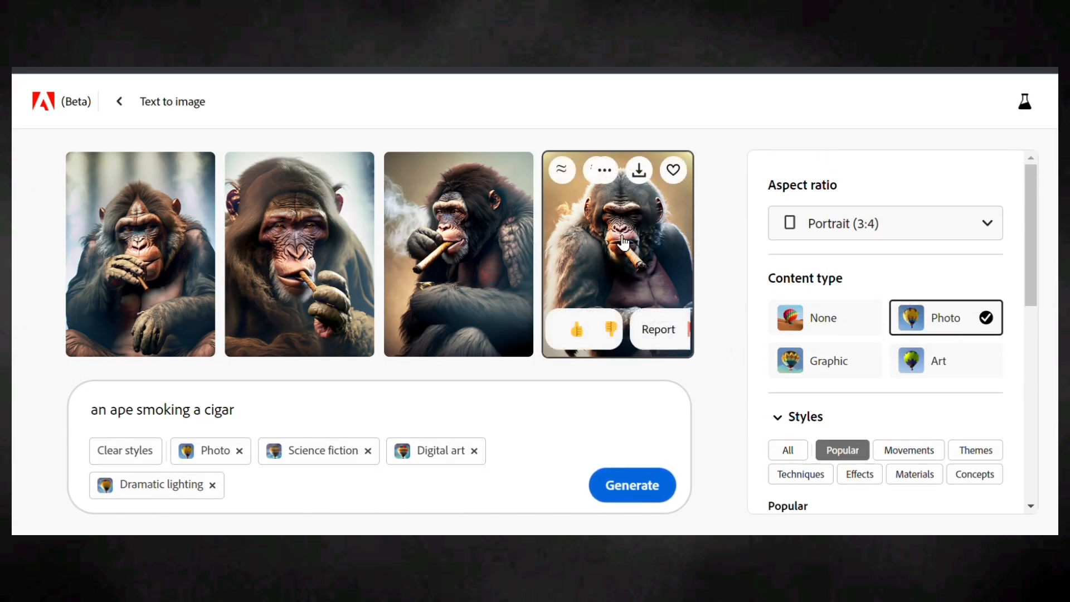
{"action": "left_click", "coordinate": [606, 225]}
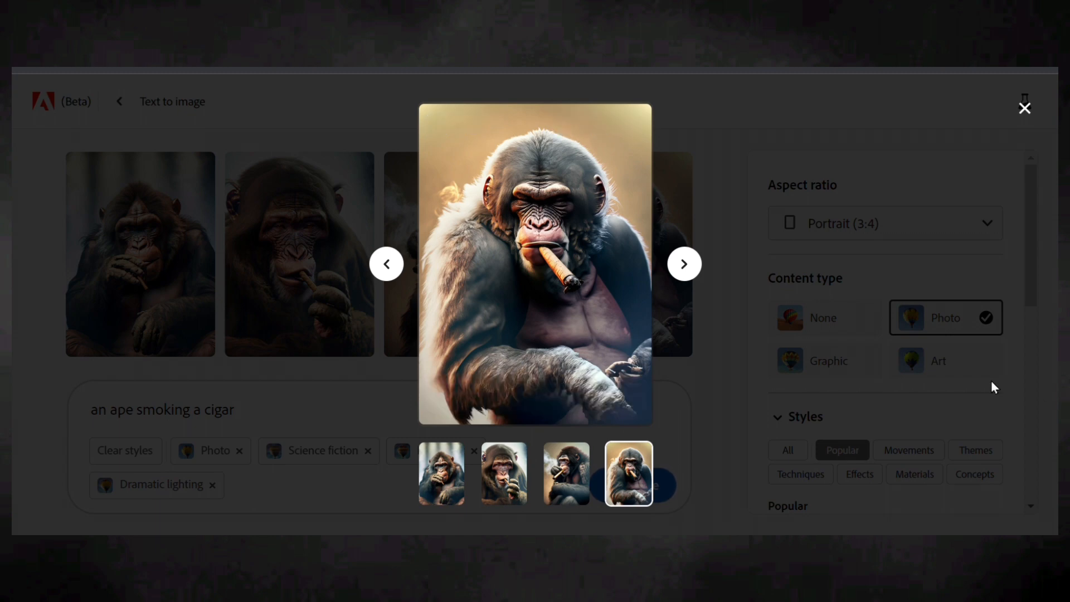
{"action": "left_click", "coordinate": [1037, 110]}
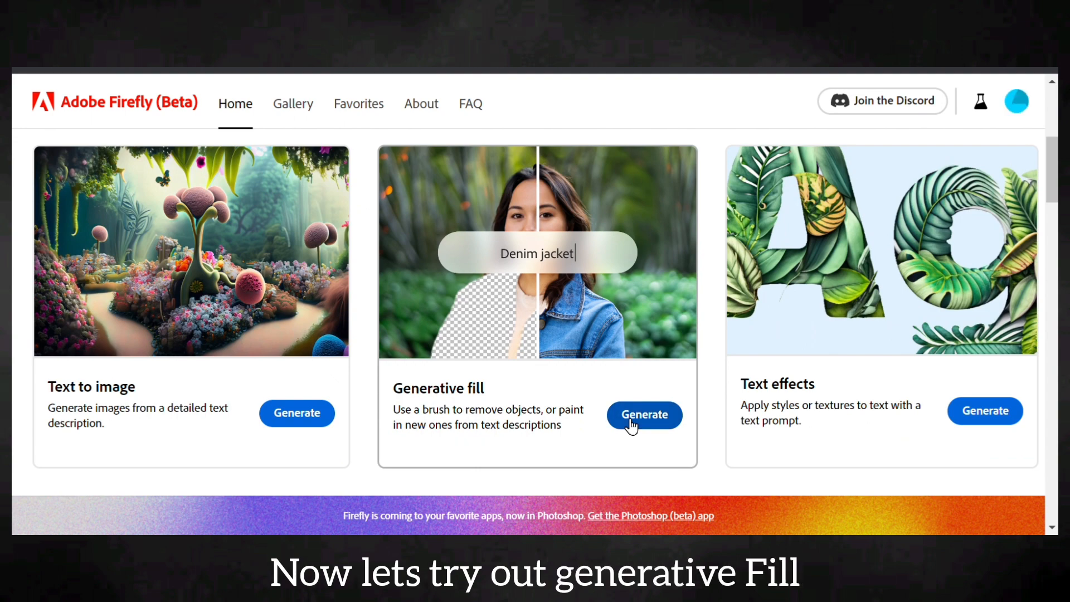
- Open Generative fill with the fourth ape image, brush a trial mask over its head and shoulder, and clear it
{"action": "left_click", "coordinate": [632, 414]}
{"action": "scroll", "coordinate": [631, 427], "scroll_direction": "down", "scroll_amount": 5}
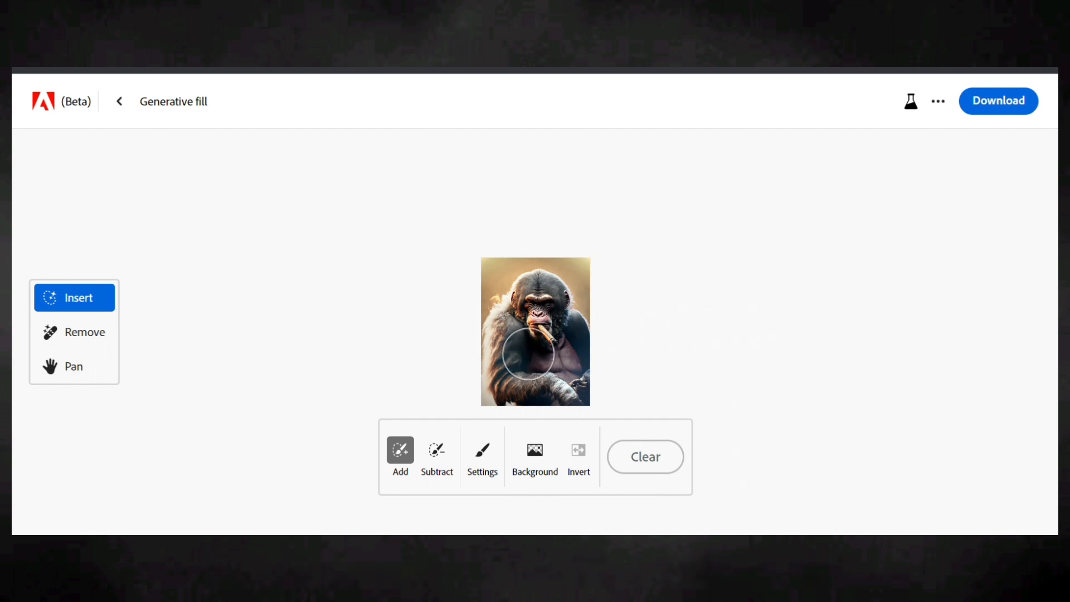
{"action": "mouse_move", "coordinate": [505, 304]}
{"action": "left_mouse_down"}
{"action": "mouse_move", "coordinate": [495, 331]}
{"action": "mouse_move", "coordinate": [534, 287]}
{"action": "mouse_move", "coordinate": [555, 303]}
{"action": "left_mouse_up"}
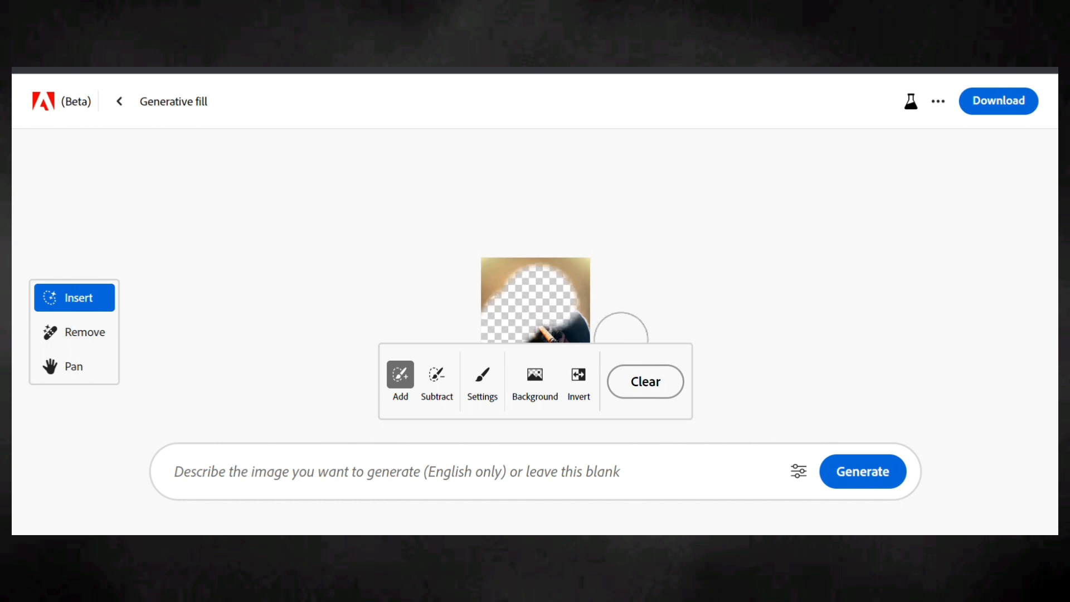
{"action": "left_click", "coordinate": [648, 380]}
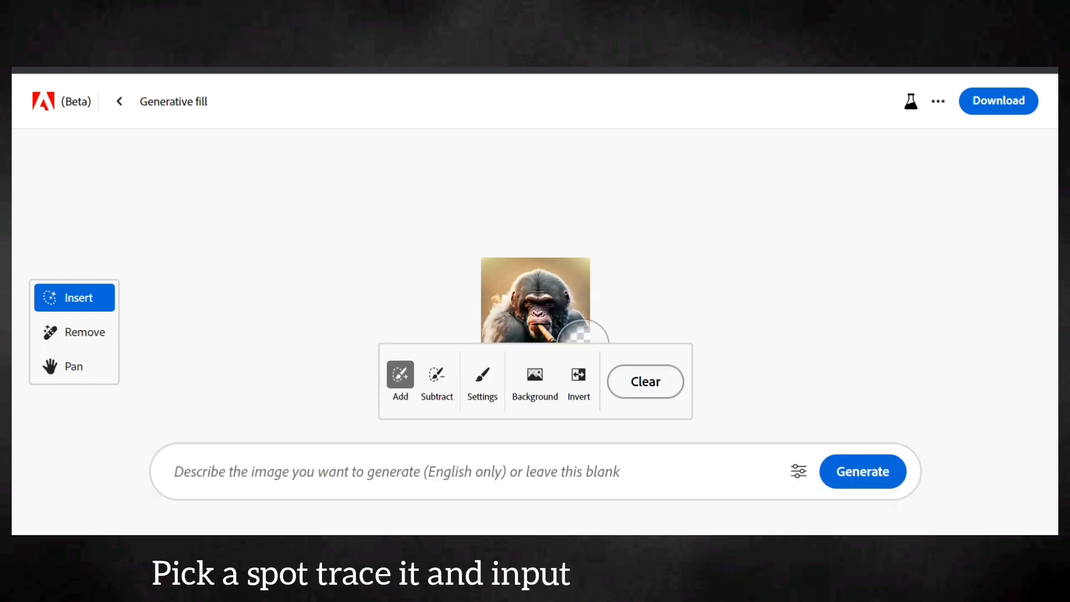
- Mask both sides of the ape's upper body and generate a fill with the prompt "add stylish blazer to this part"
{"action": "left_click_drag", "start_coordinate": [580, 336], "coordinate": [563, 333]}
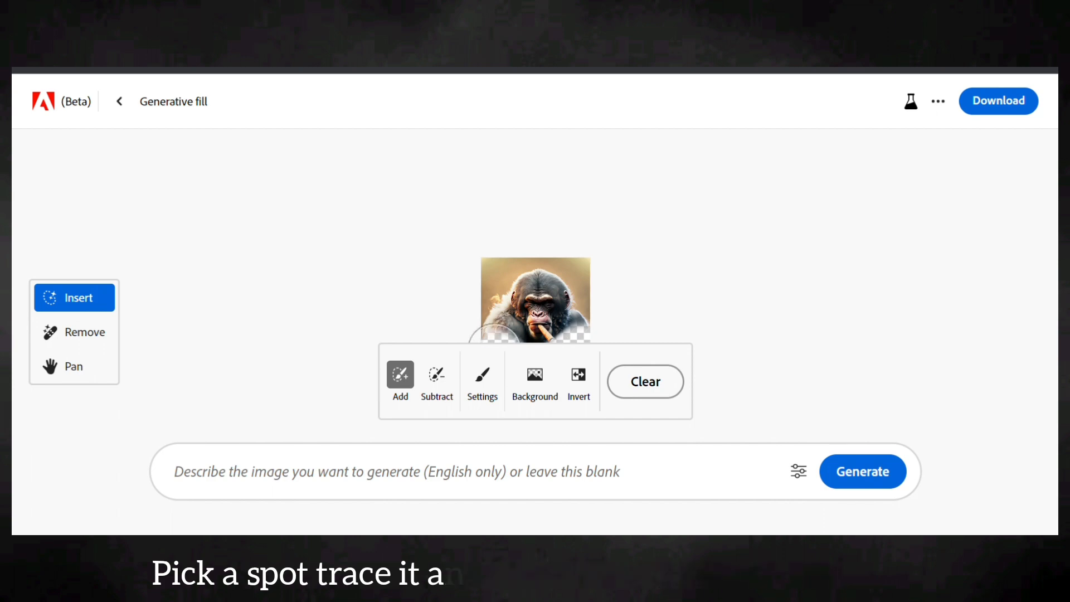
{"action": "left_click_drag", "start_coordinate": [496, 334], "coordinate": [483, 330]}
{"action": "left_click", "coordinate": [473, 486]}
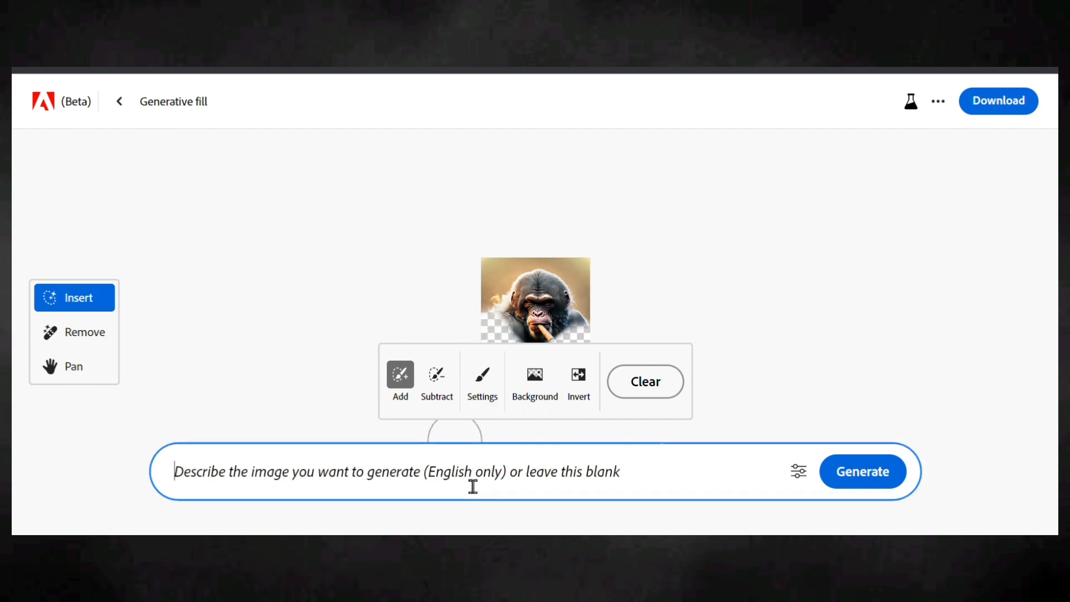
{"action": "type", "text": "add stylish blazer to this part"}
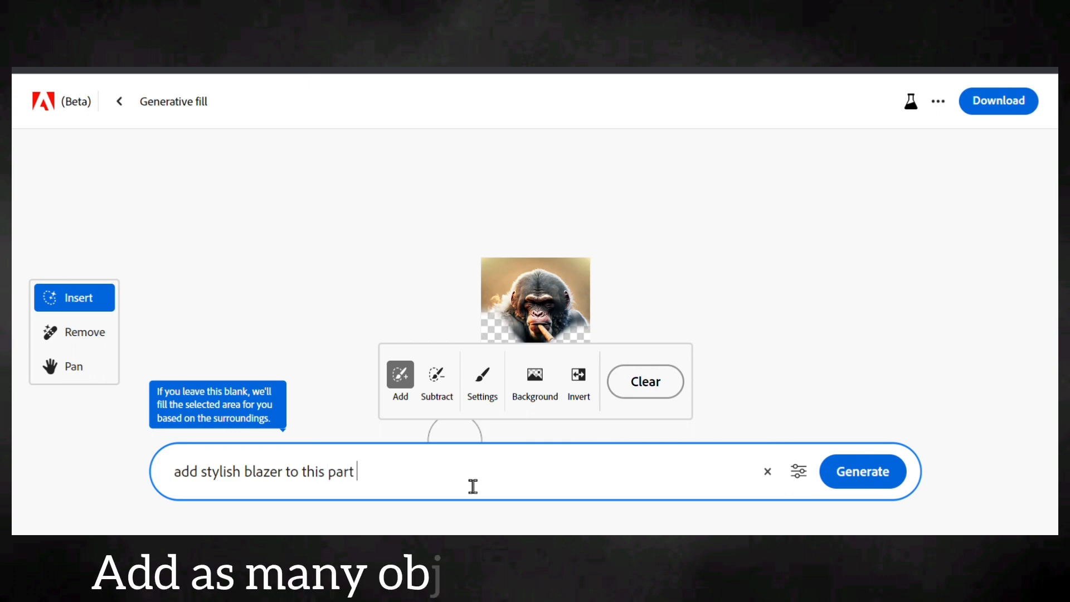
{"action": "key", "text": "Return"}
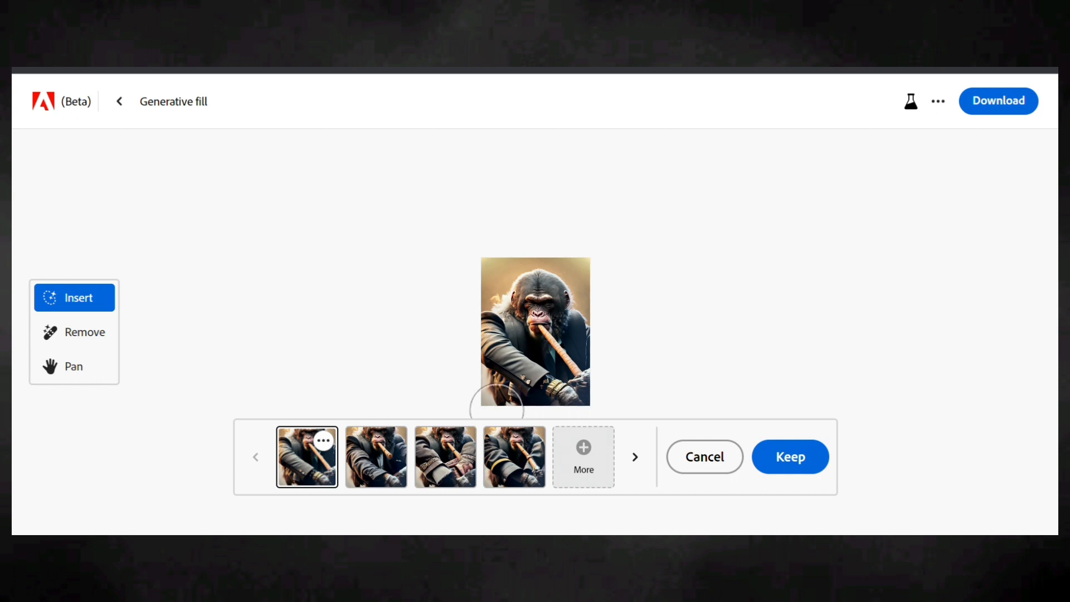
- Compare the second, third and fourth blazer variations and keep the fourth one
{"action": "left_click", "coordinate": [398, 469]}
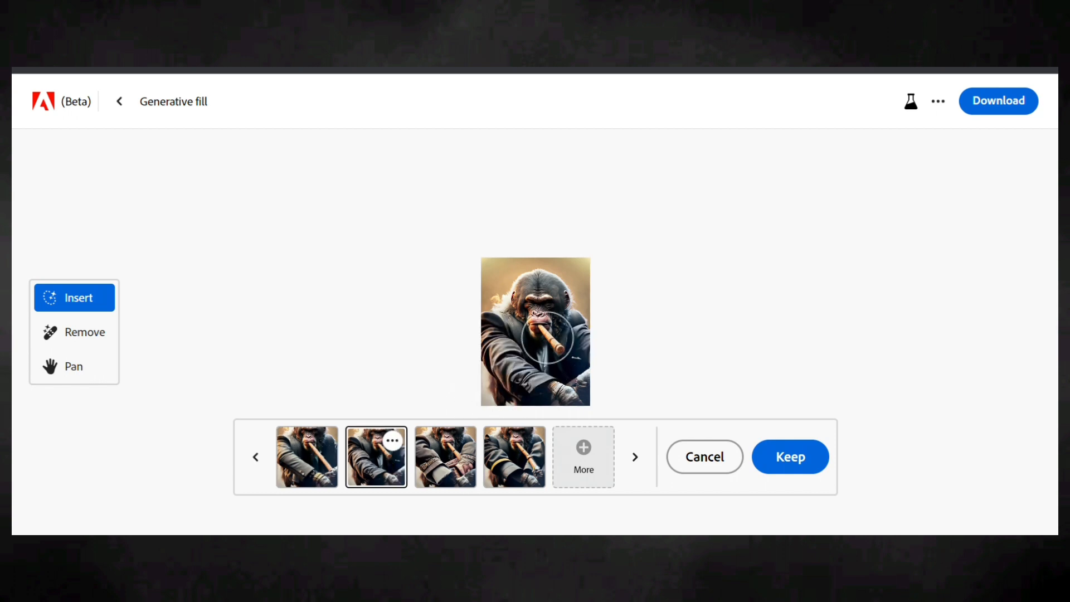
{"action": "left_click", "coordinate": [450, 467]}
{"action": "left_click", "coordinate": [505, 467]}
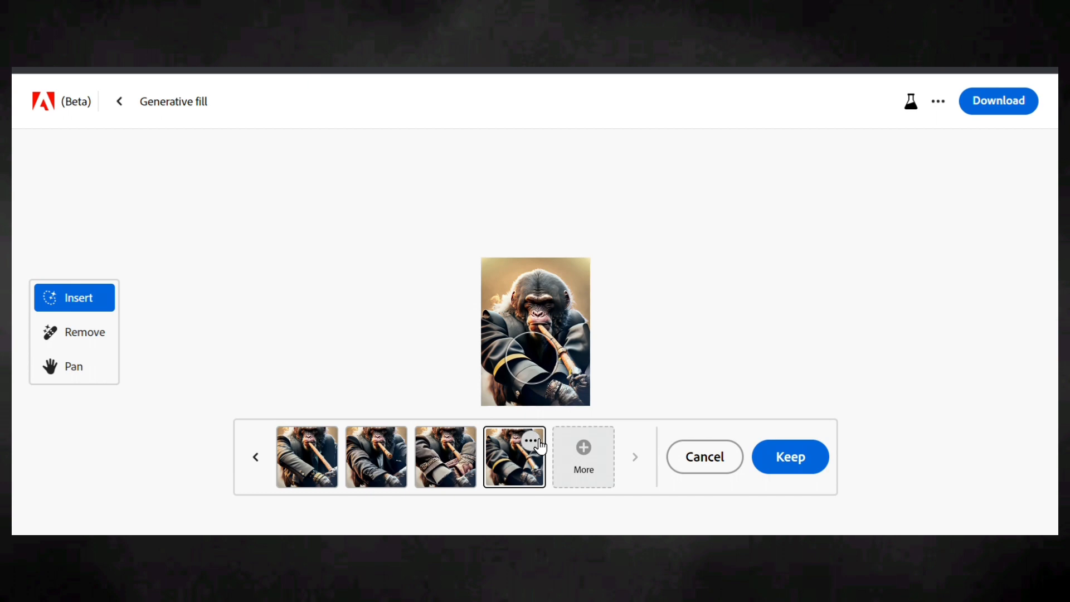
{"action": "left_click", "coordinate": [538, 445]}
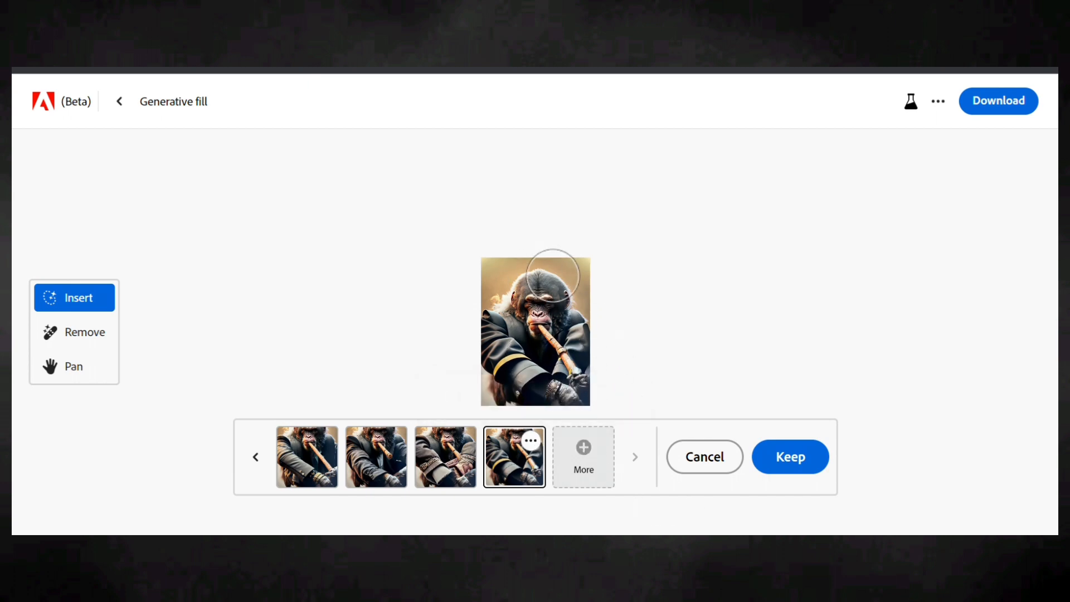
{"action": "left_click", "coordinate": [790, 457]}
- Mask the top of the ape's head and generate a fill with the prompt "add a stylish hairstyle to this part"
{"action": "left_click", "coordinate": [547, 277]}
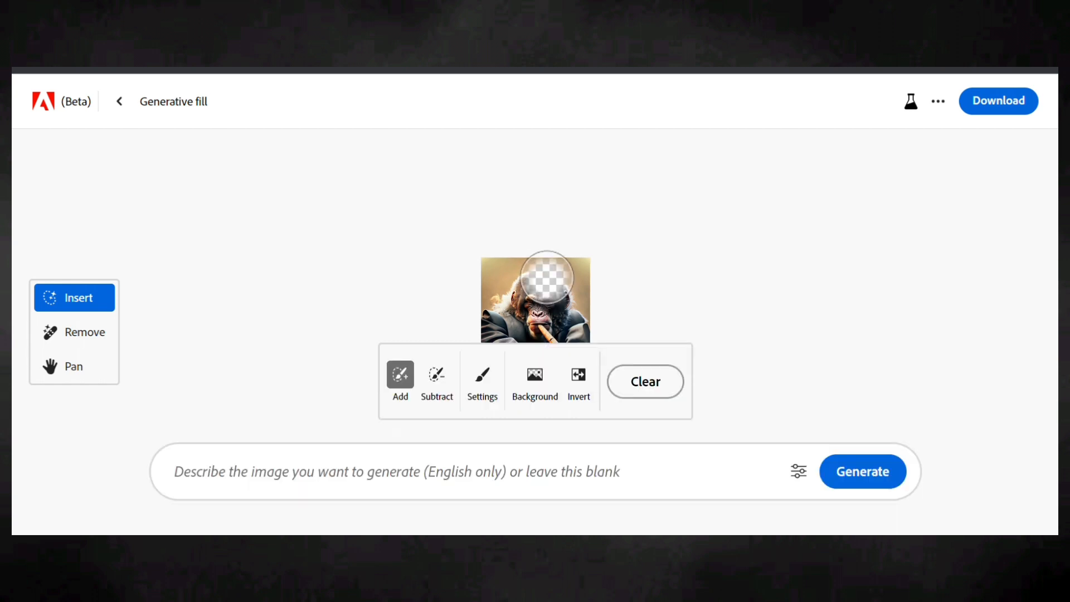
{"action": "left_click_drag", "start_coordinate": [547, 277], "coordinate": [526, 275]}
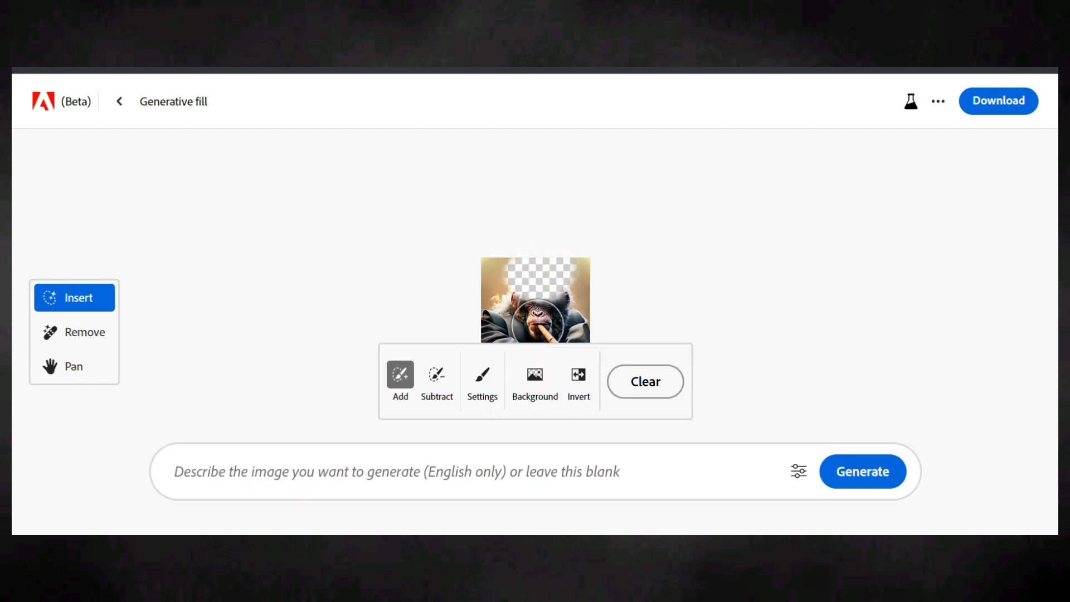
{"action": "left_click", "coordinate": [415, 477]}
{"action": "type", "text": "ad"}
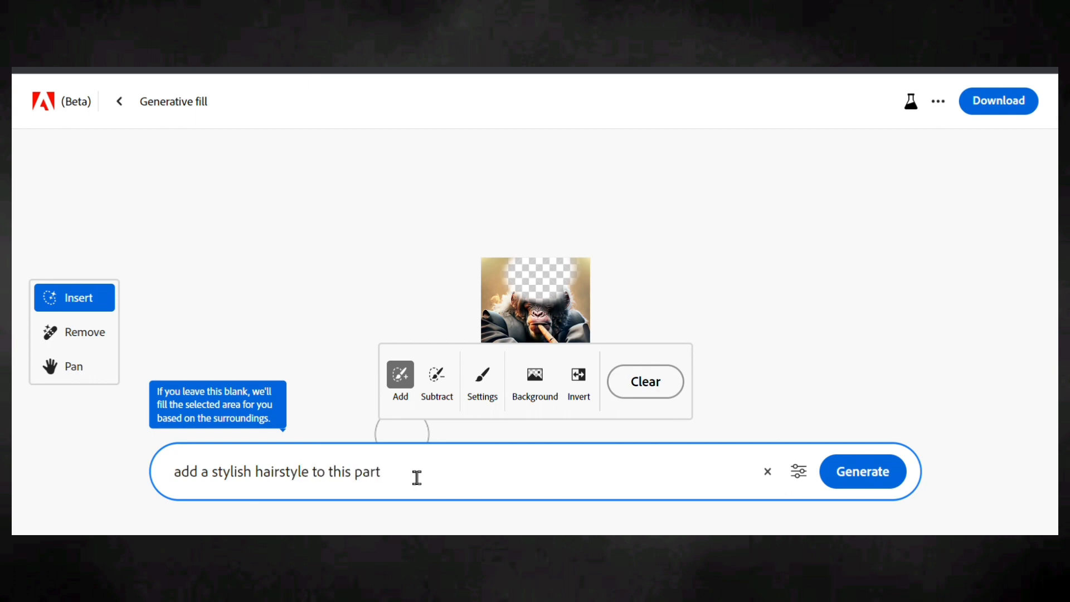
{"action": "key", "text": "Return"}
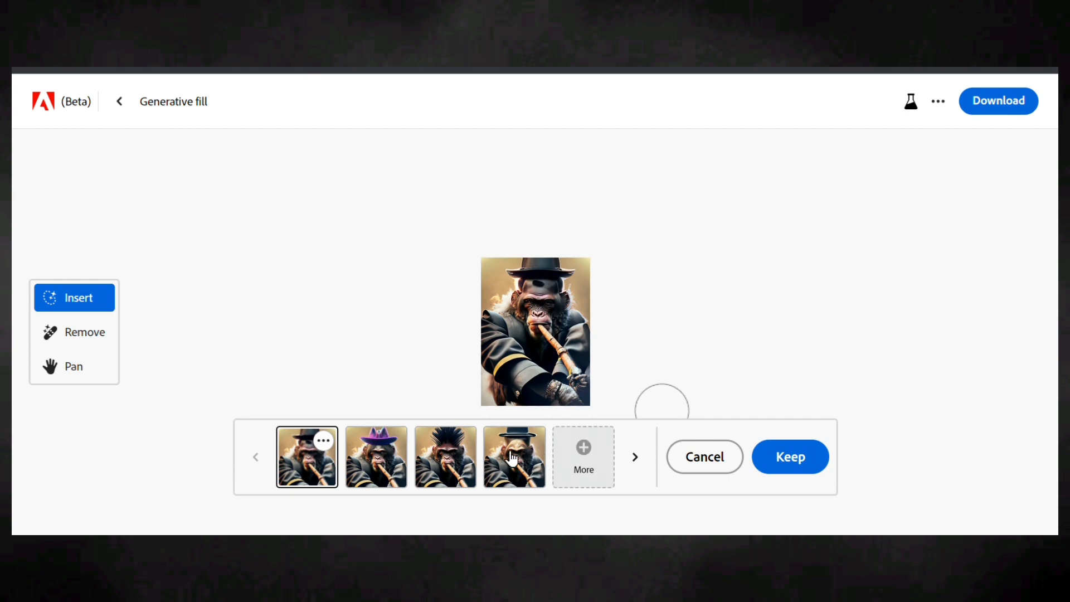
- Compare the generated hairstyle variations and keep the third one with spiky black hair
{"action": "left_click", "coordinate": [462, 456]}
{"action": "left_click", "coordinate": [503, 465]}
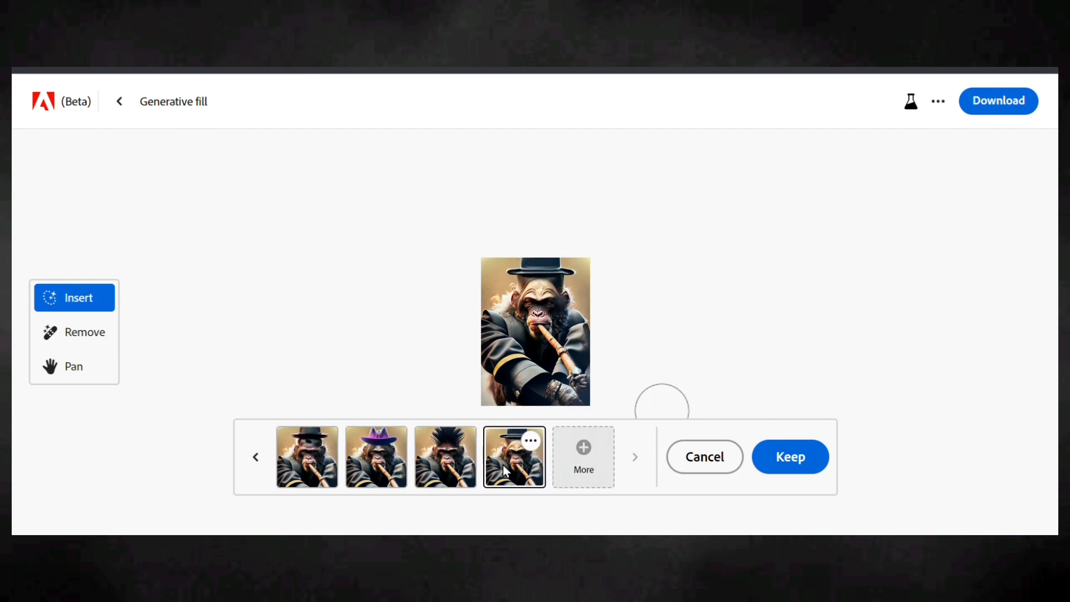
{"action": "left_click", "coordinate": [451, 465]}
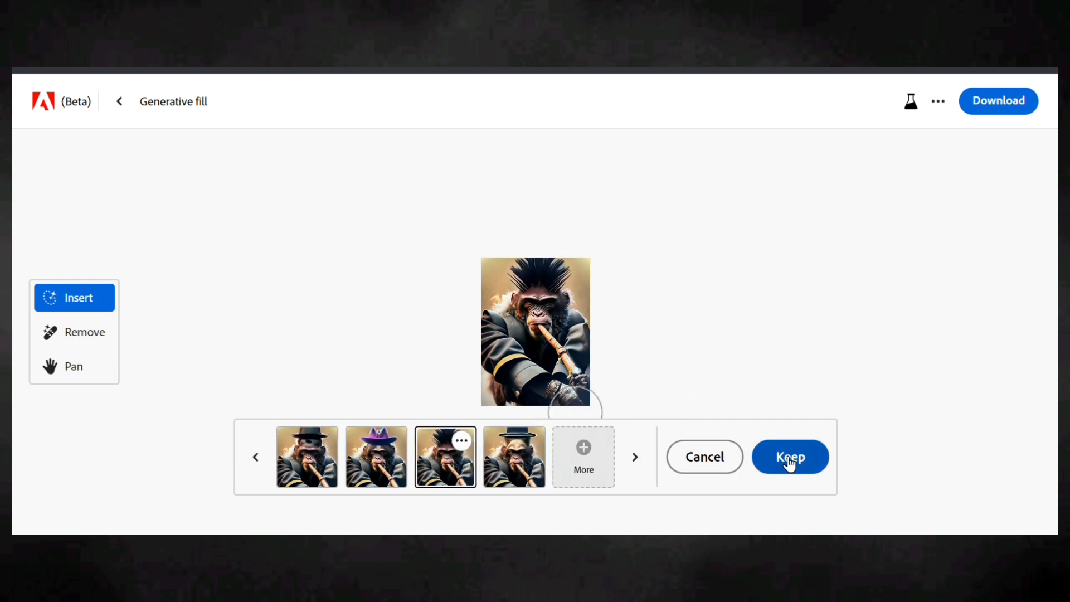
{"action": "left_click", "coordinate": [807, 467]}
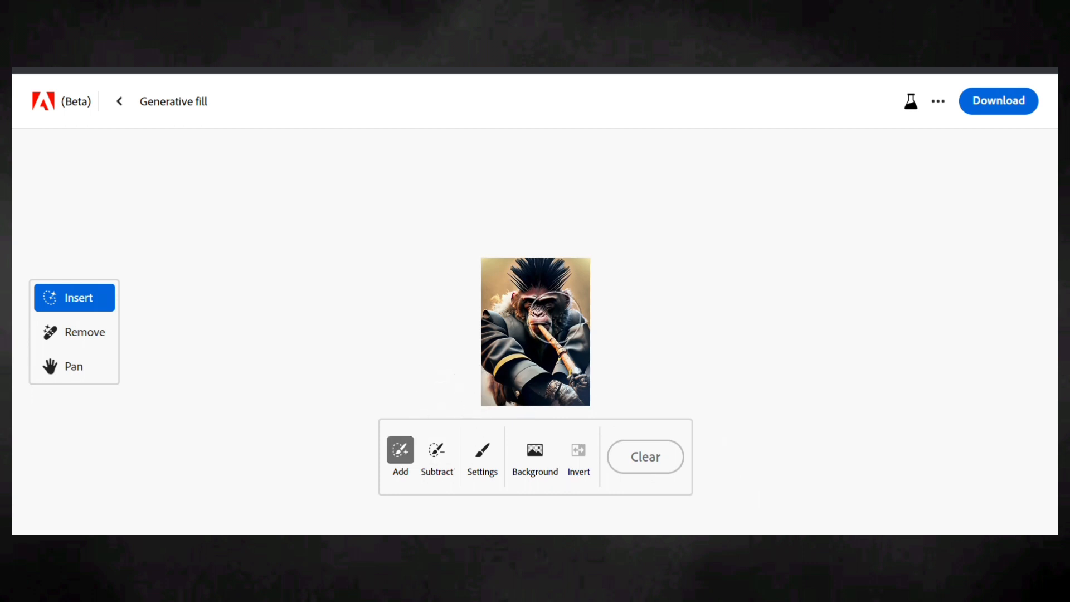
- Mask the ape's face and generate a fill with the prompt "add goggles which are heroic"
{"action": "left_click", "coordinate": [529, 308]}
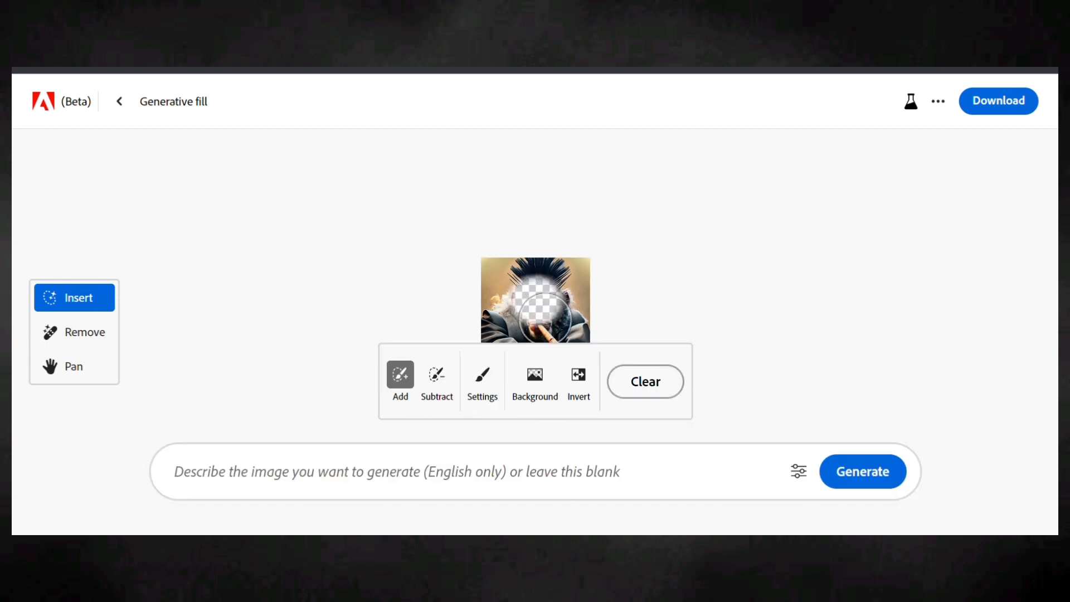
{"action": "left_click", "coordinate": [443, 484]}
{"action": "type", "text": "add goggles which are her"}
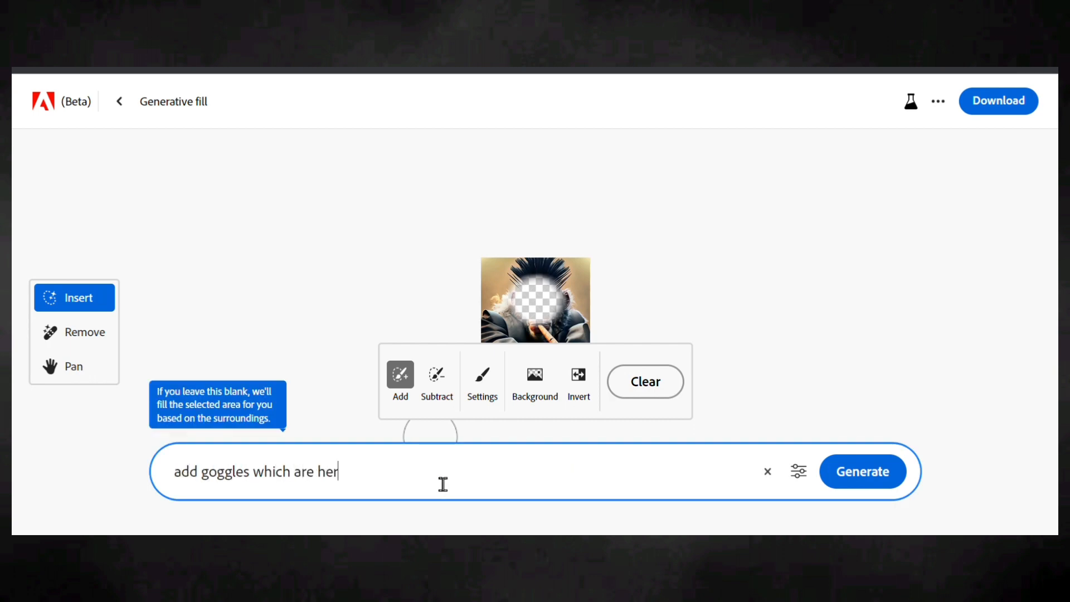
{"action": "type", "text": "oic"}
{"action": "key", "text": "Return"}
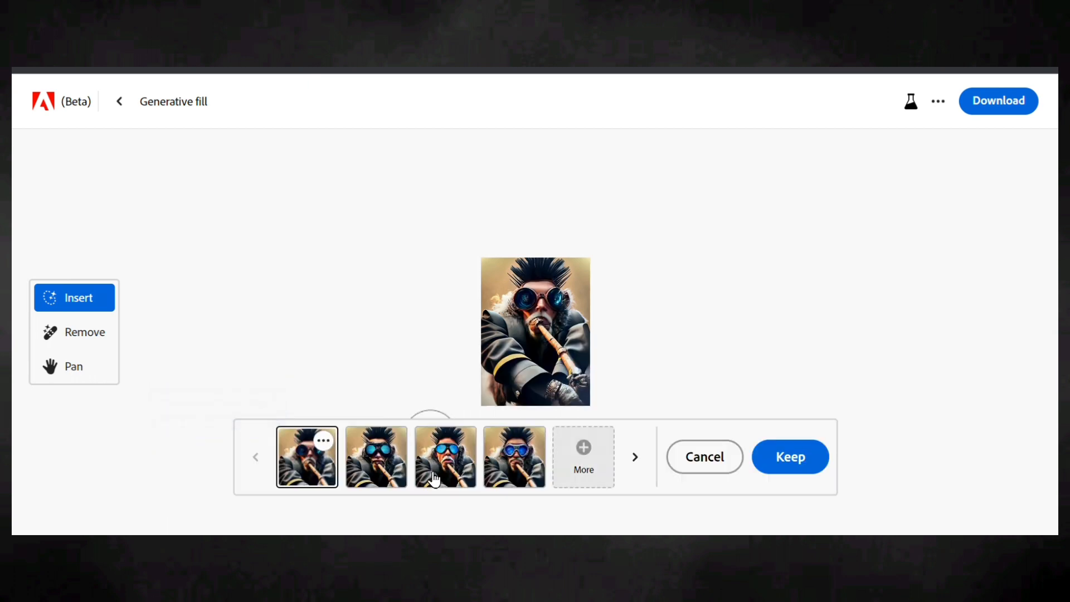
- Compare the generated goggles variations and keep the fourth one with round blue lenses
{"action": "left_click", "coordinate": [384, 467]}
{"action": "left_click", "coordinate": [427, 472]}
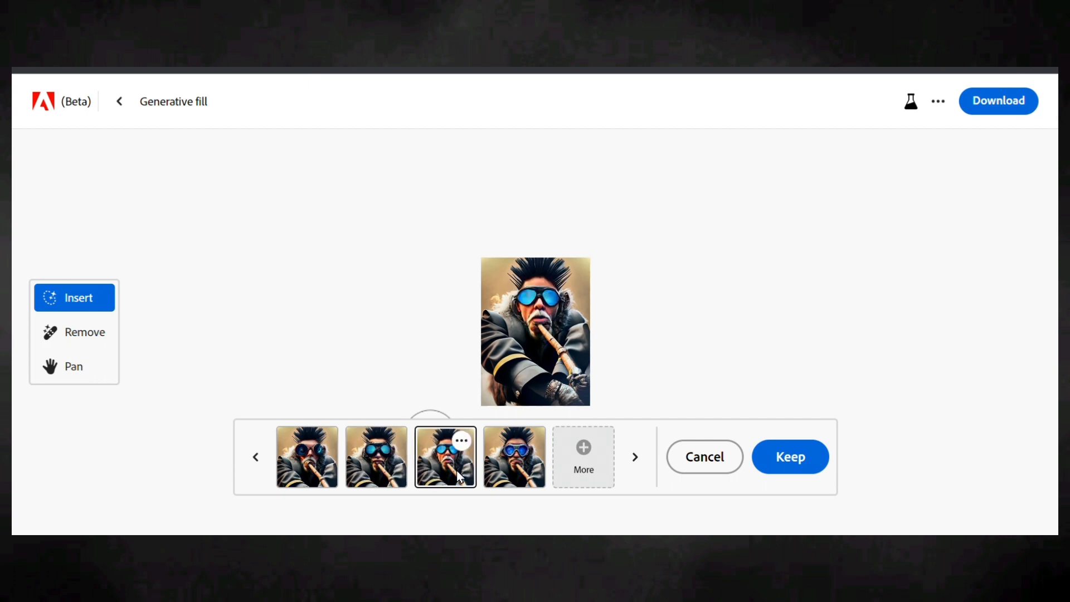
{"action": "left_click", "coordinate": [494, 470]}
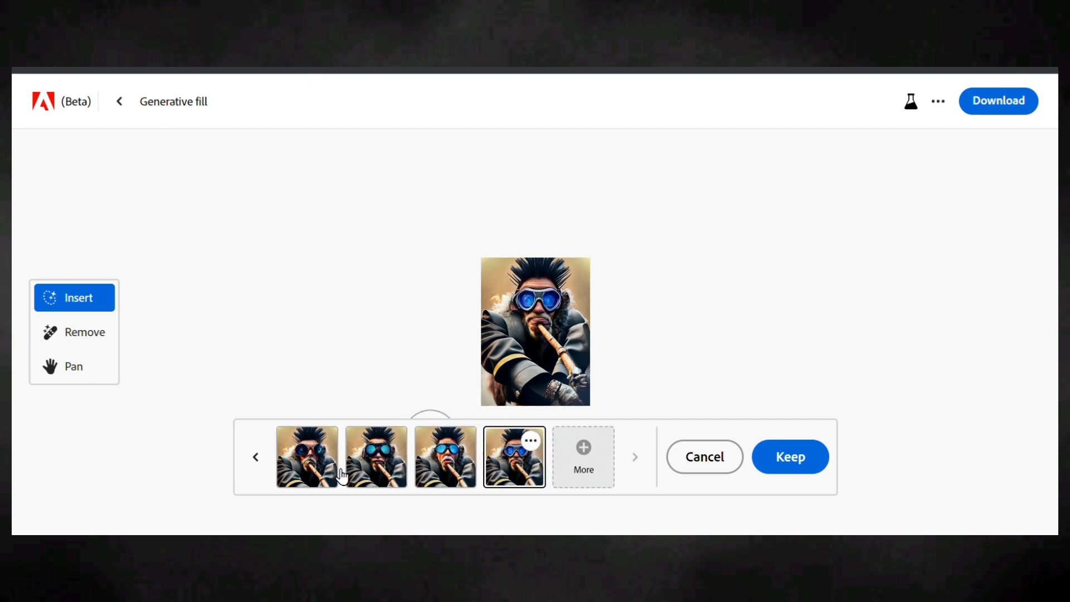
{"action": "left_click", "coordinate": [311, 473]}
{"action": "left_click", "coordinate": [518, 467]}
{"action": "left_click", "coordinate": [800, 458]}
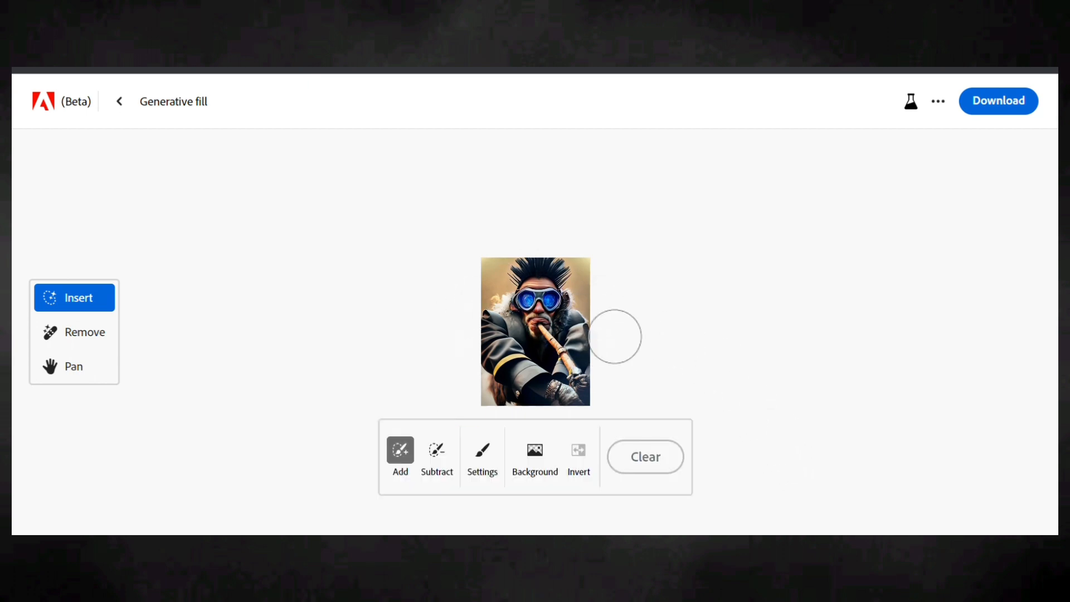
- View the download notice for the edited ape image, close it, and check the additional image options
{"action": "left_click", "coordinate": [1003, 102]}
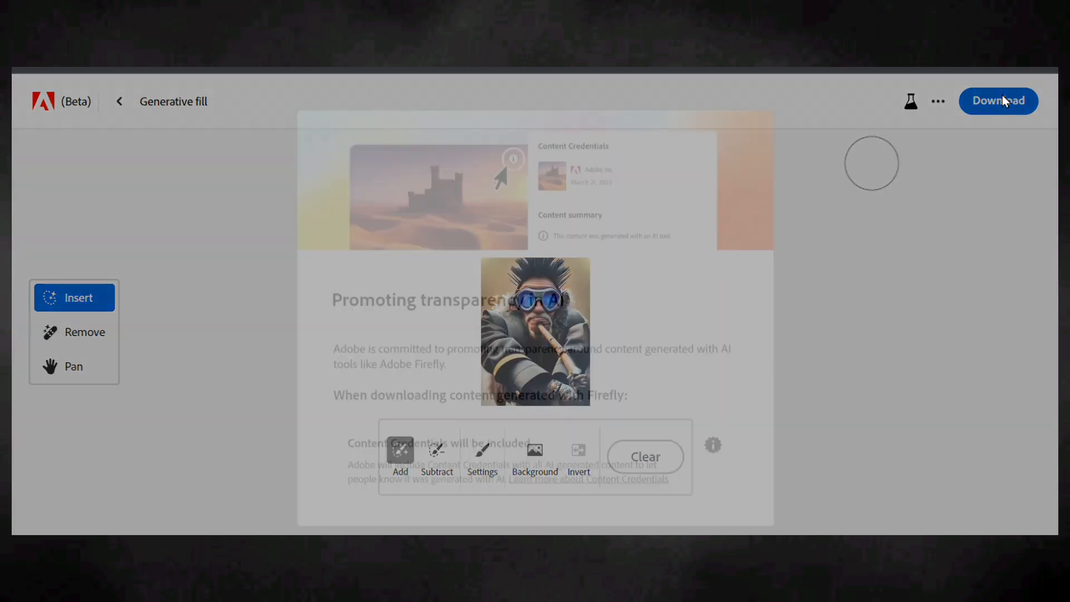
{"action": "left_click", "coordinate": [808, 272]}
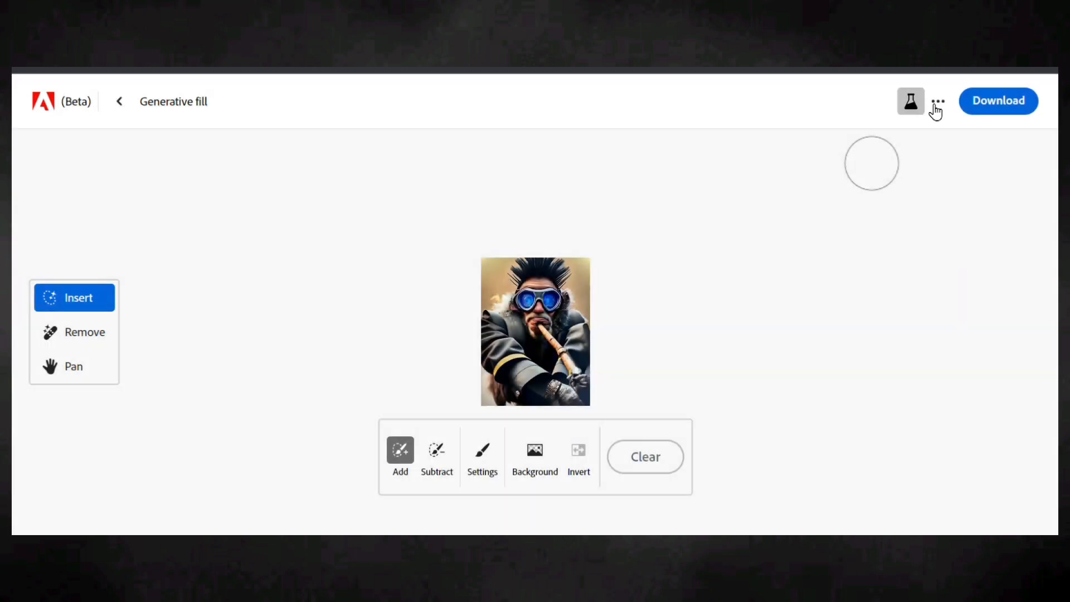
{"action": "left_click", "coordinate": [939, 101]}
{"action": "left_click", "coordinate": [941, 211]}
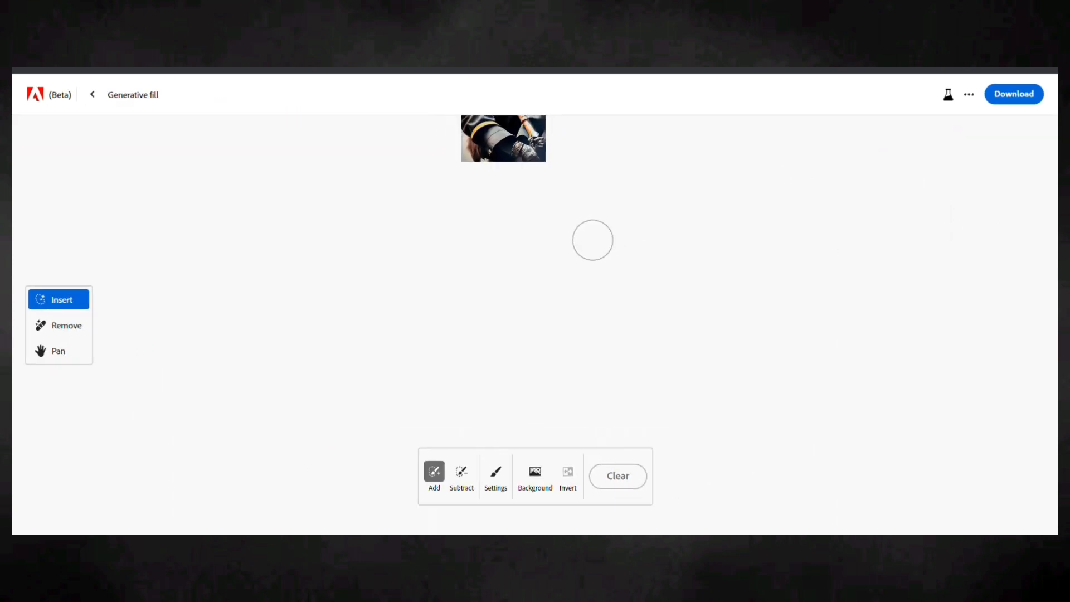
- Leave Generative fill for the Firefly home page and open the Text effects generator
{"action": "left_click", "coordinate": [94, 95]}
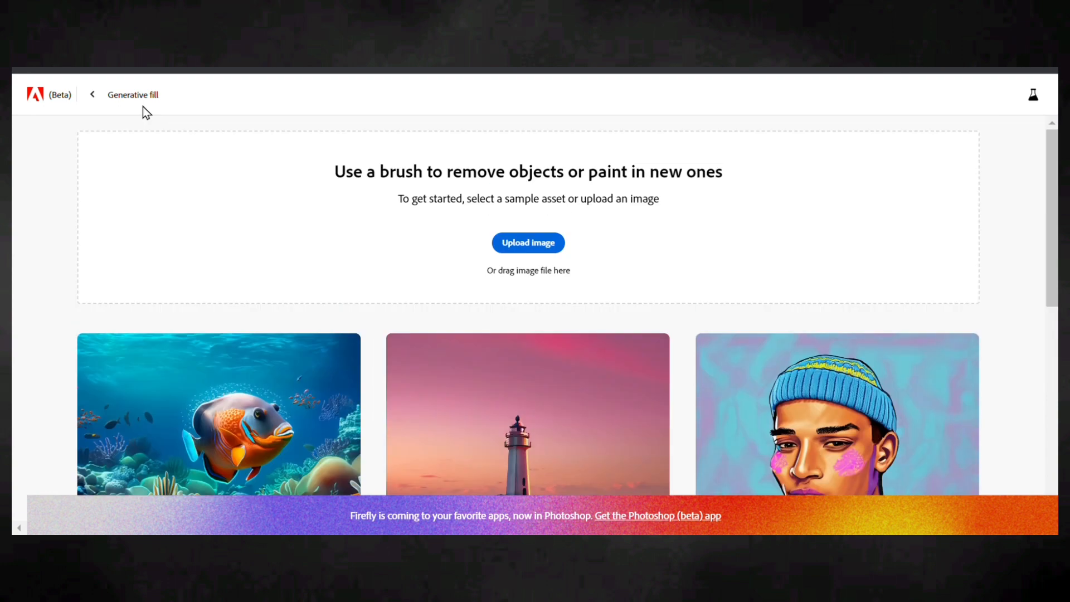
{"action": "left_click", "coordinate": [93, 95]}
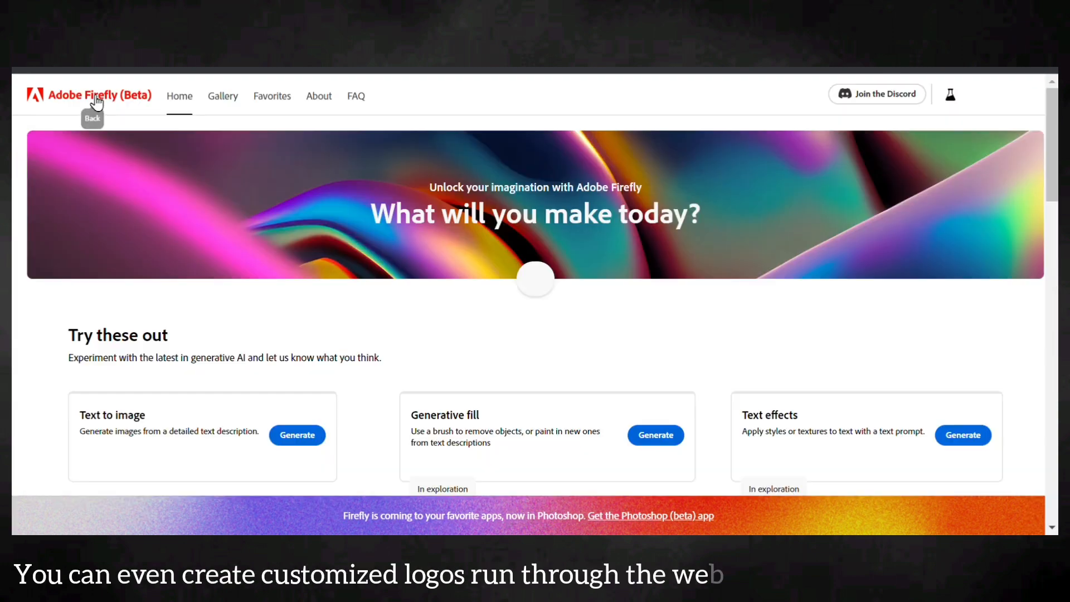
{"action": "scroll", "coordinate": [550, 288], "scroll_direction": "down", "scroll_amount": 5}
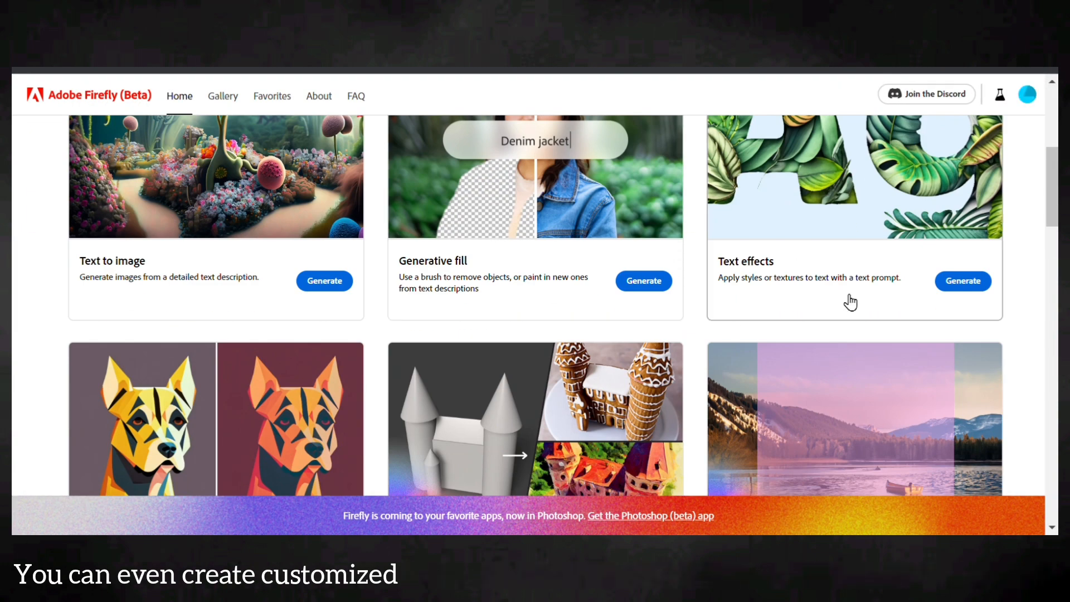
{"action": "left_click", "coordinate": [987, 290]}
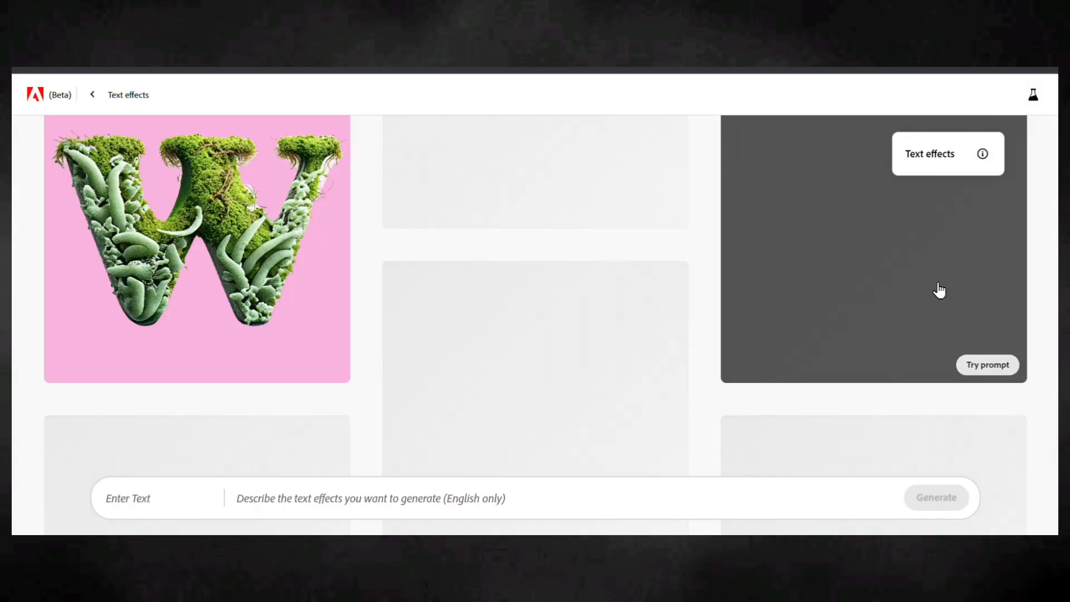